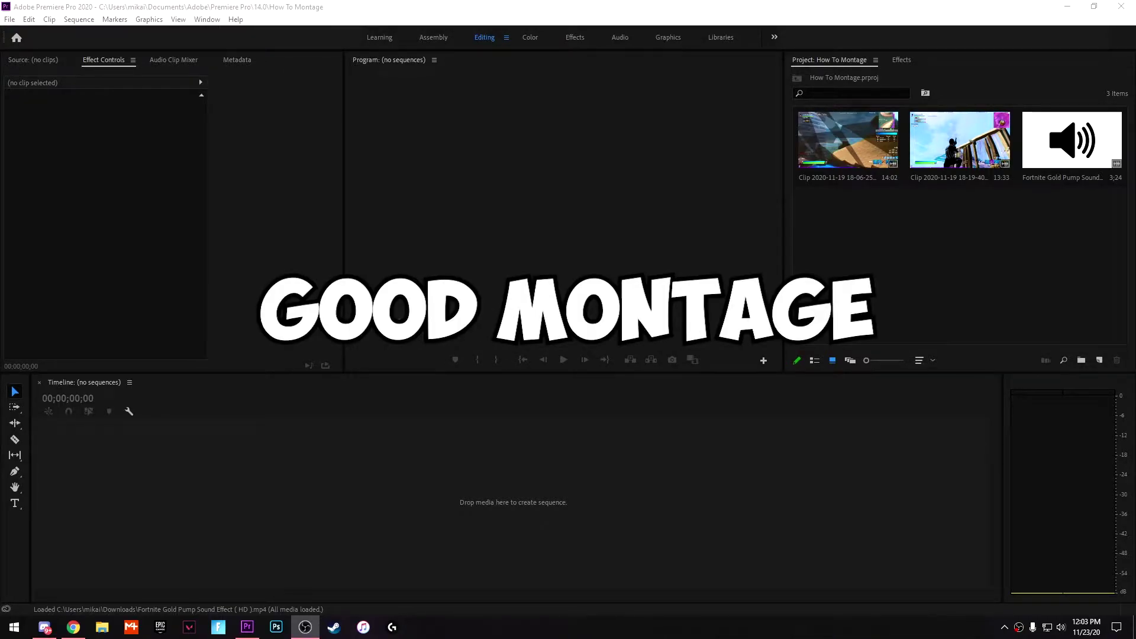
# Drag all three imported clips onto the empty Timeline to build the Fortnite Gold Pump Sound Effect sequence
pyautogui.click(1069, 213)
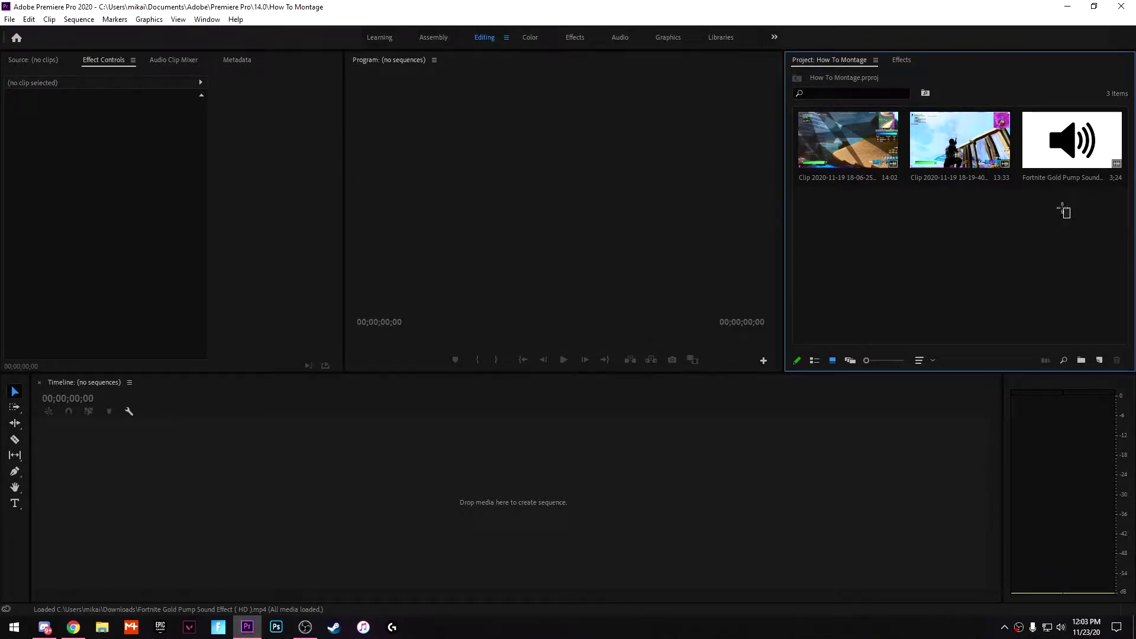
pyautogui.moveTo(1034, 206); pyautogui.dragTo(794, 113)
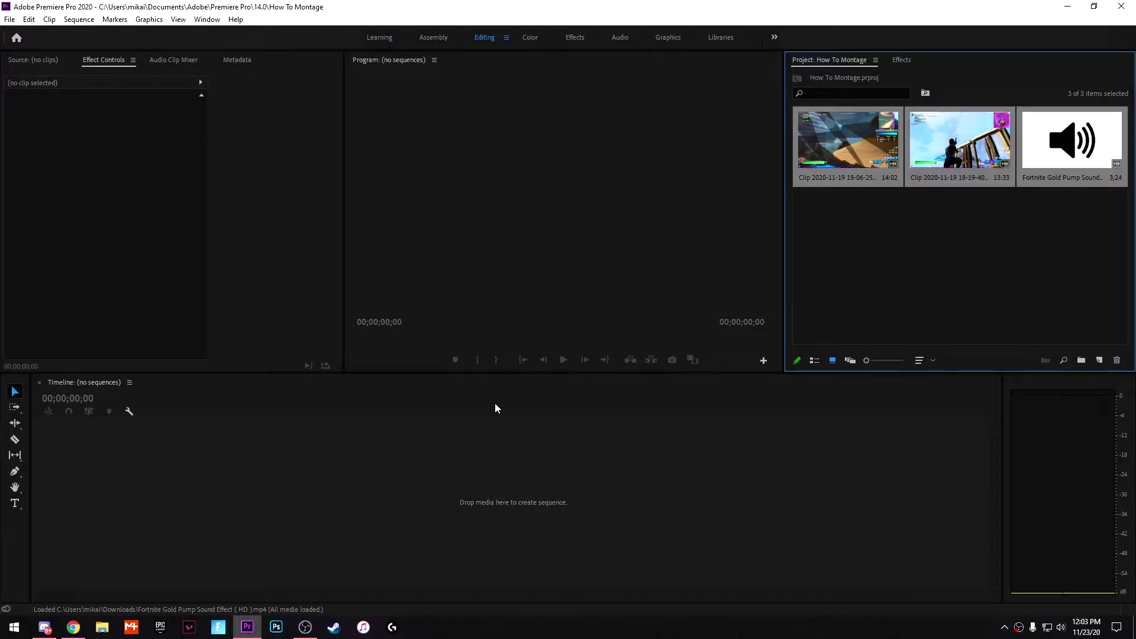
pyautogui.moveTo(197, 485); pyautogui.dragTo(197, 485)
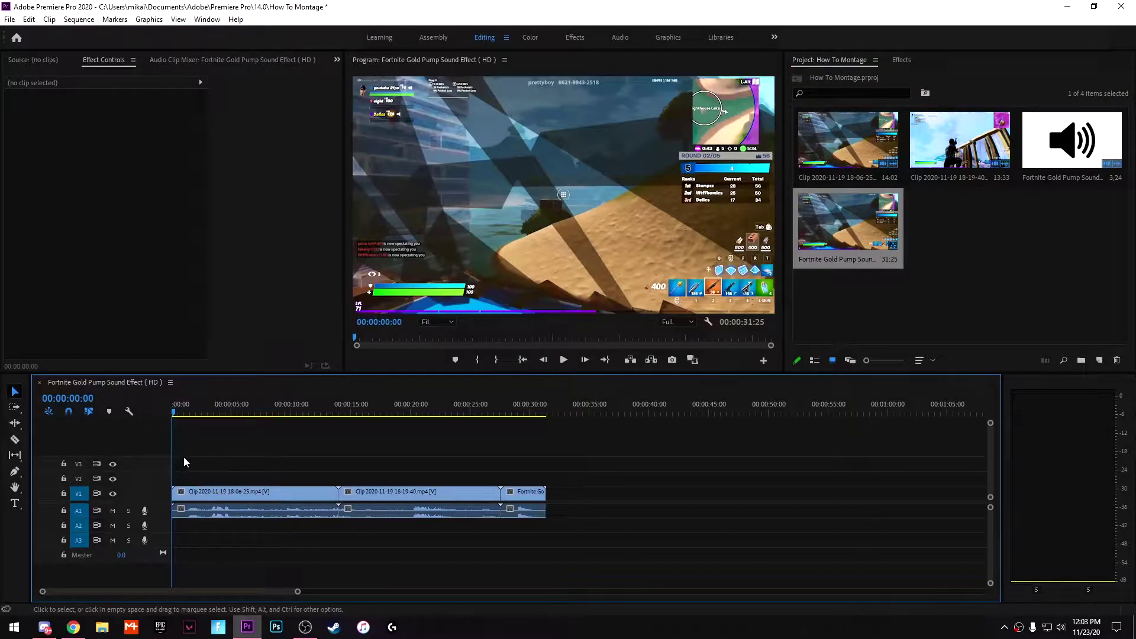
# Delete both gameplay clips' audio from A1 and undo an accidental move of the pump clip
pyautogui.click(307, 515)
pyautogui.click(385, 536)
pyautogui.moveTo(401, 536); pyautogui.dragTo(284, 519)
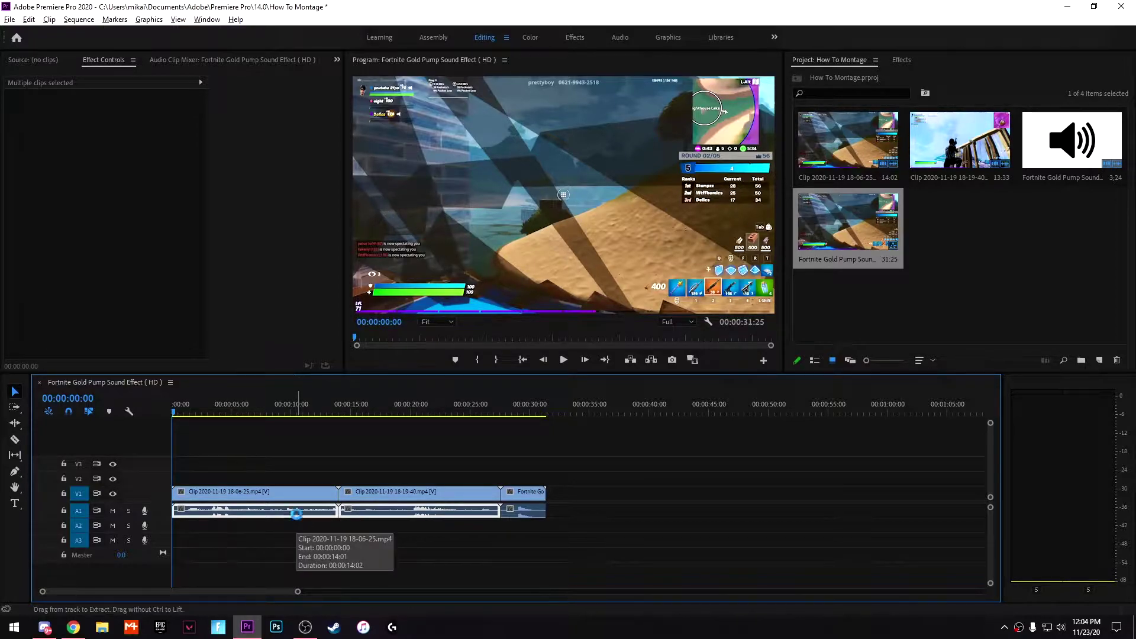
pyautogui.press('Delete')
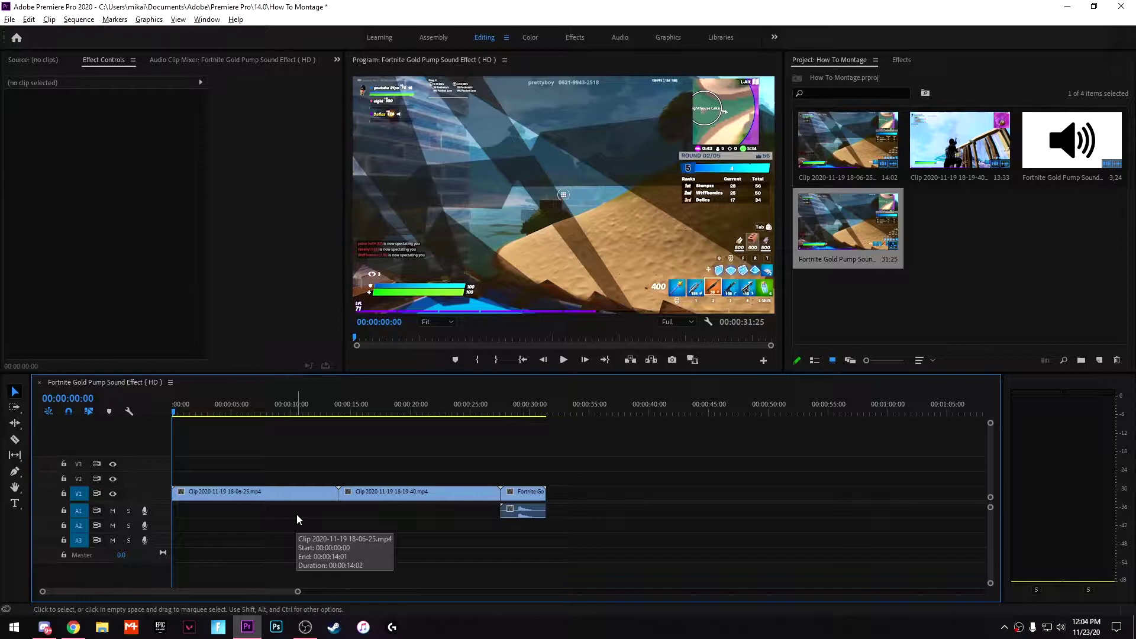
pyautogui.moveTo(527, 510); pyautogui.dragTo(405, 519)
pyautogui.hotkey('ctrl', 'z')
# Push the pump clip later in the sequence and delete its video part
pyautogui.scroll(8, 527, 506)
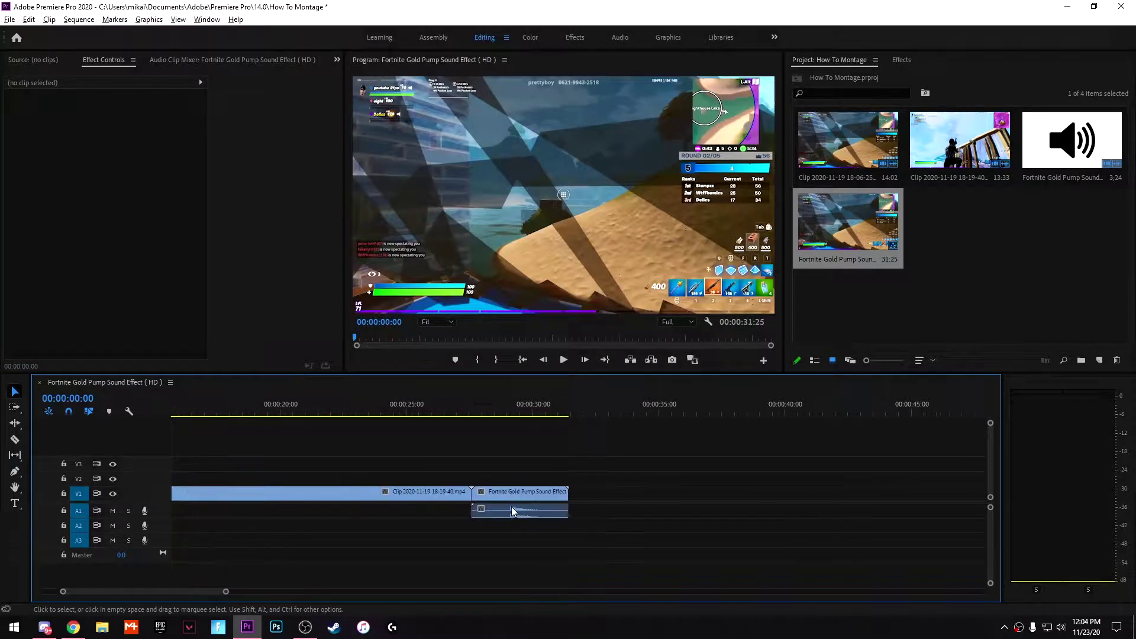
pyautogui.moveTo(231, 510); pyautogui.dragTo(472, 507)
pyautogui.click(489, 492)
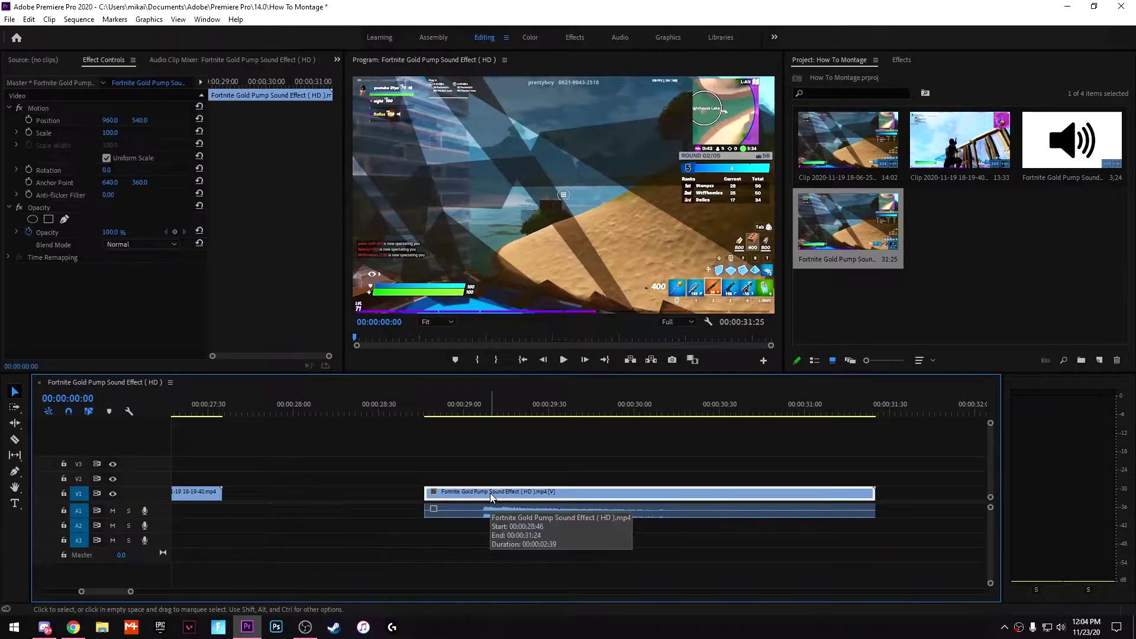
pyautogui.scroll(1, 489, 493)
pyautogui.keyDown('alt'); pyautogui.click(490, 494); pyautogui.keyUp('alt')
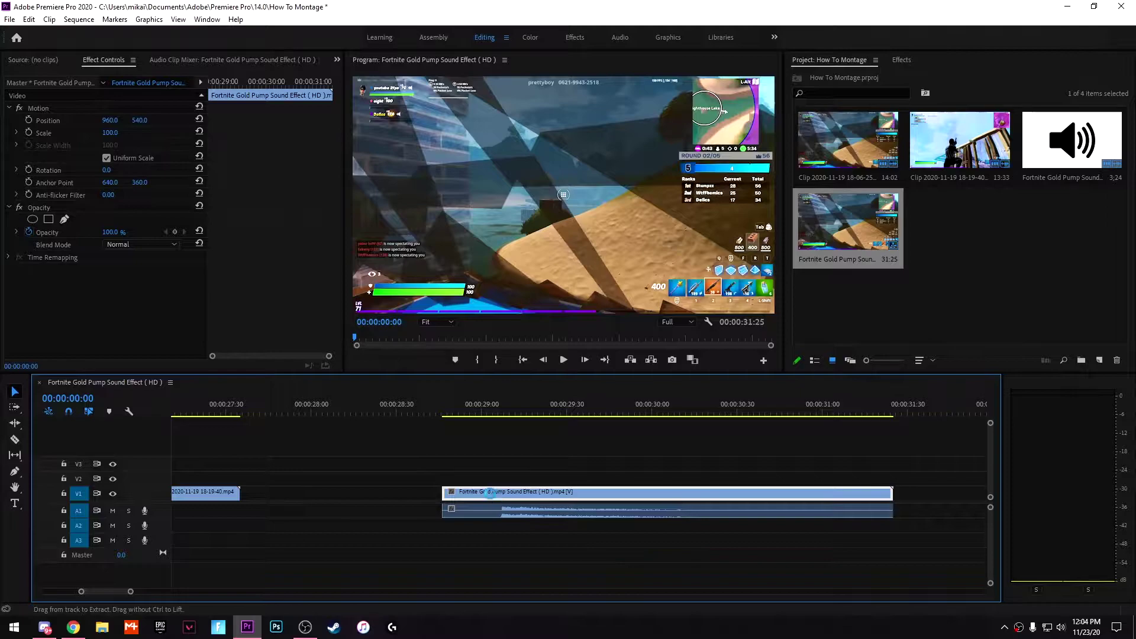
pyautogui.press('Delete')
# Trim the pump sound's start and end to a short burst and move it to about 9 seconds
pyautogui.moveTo(449, 511); pyautogui.dragTo(485, 515)
pyautogui.scroll(3, 507, 509)
pyautogui.scroll(-5, 545, 518)
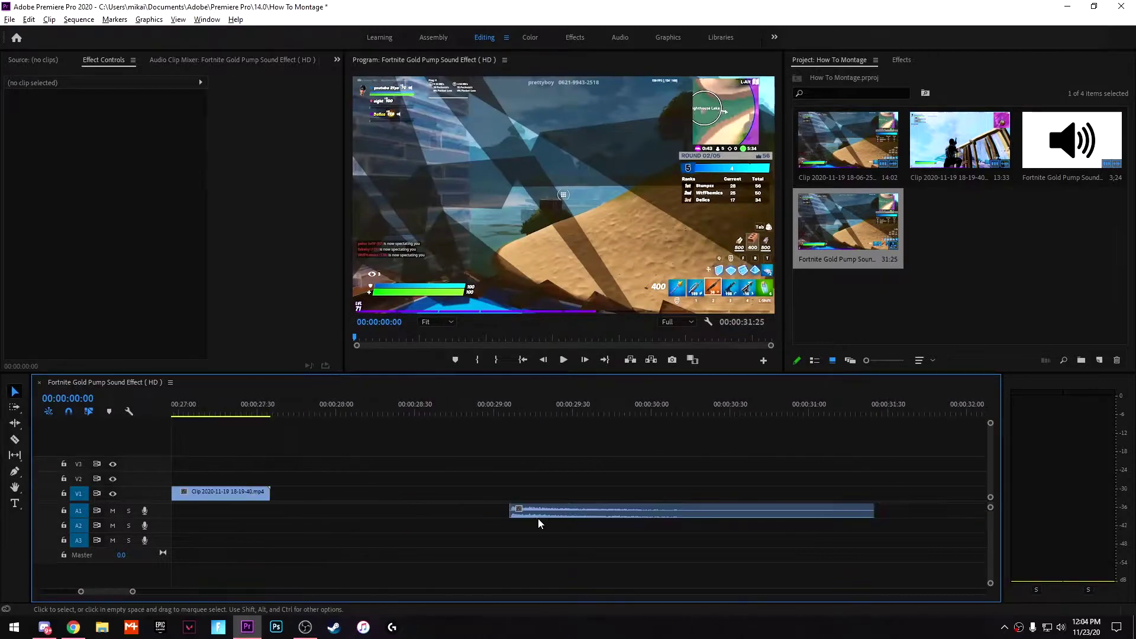
pyautogui.moveTo(872, 513); pyautogui.dragTo(678, 520)
pyautogui.scroll(-5, 378, 509)
pyautogui.scroll(3, 357, 504)
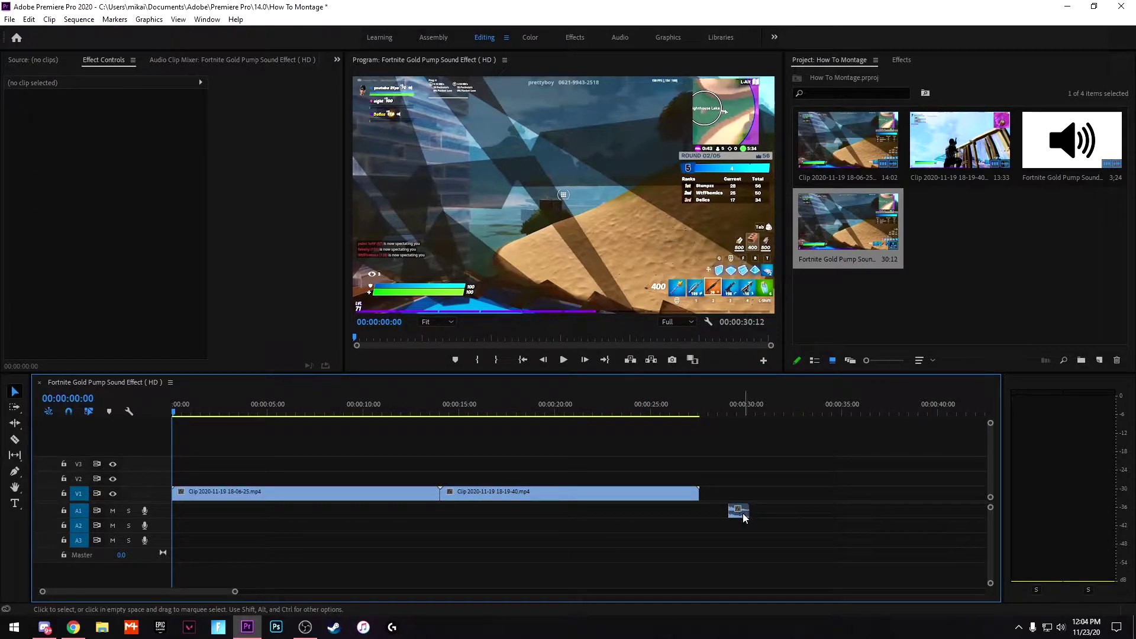
pyautogui.moveTo(744, 518); pyautogui.dragTo(354, 517)
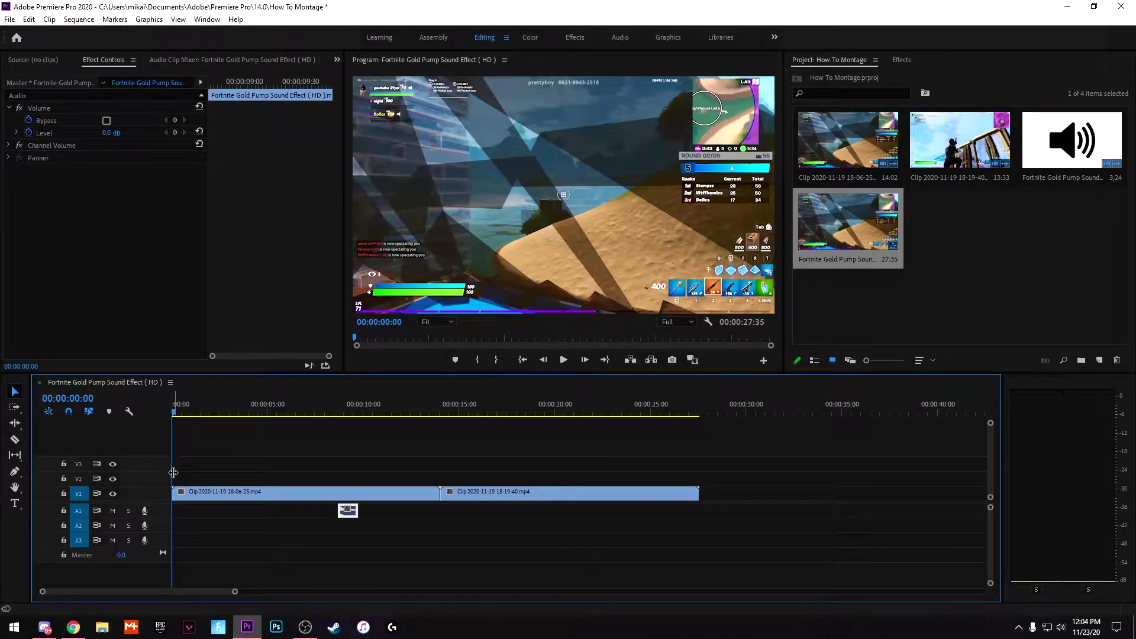
# Trim about 2 seconds off the first gameplay clip's opening and preview the new start
pyautogui.moveTo(173, 463); pyautogui.dragTo(265, 501)
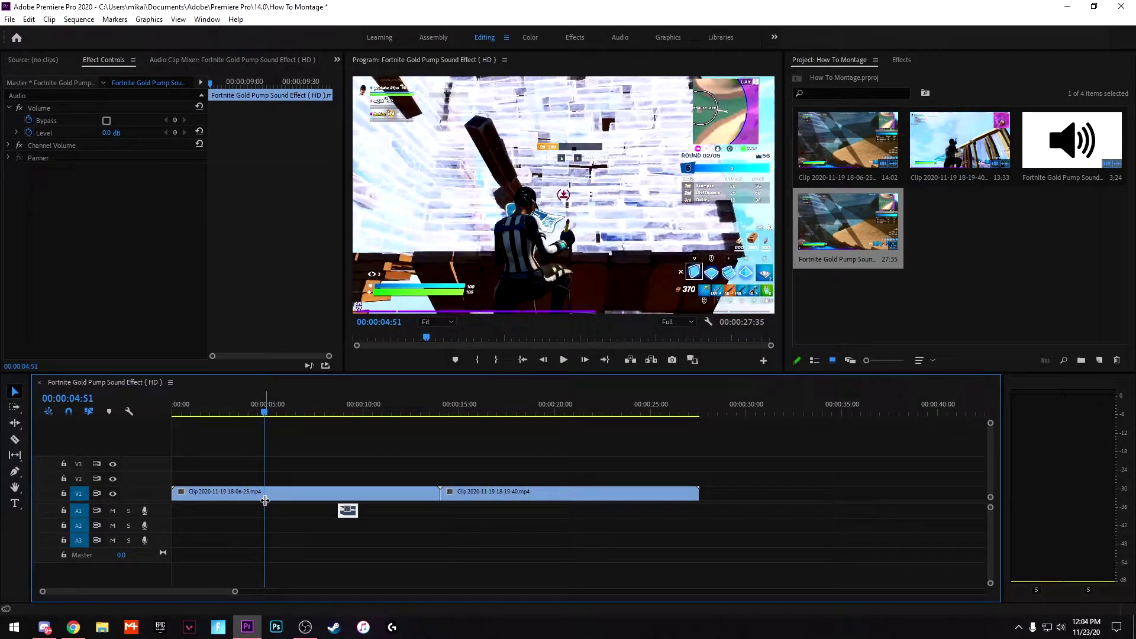
pyautogui.moveTo(172, 493); pyautogui.dragTo(264, 495)
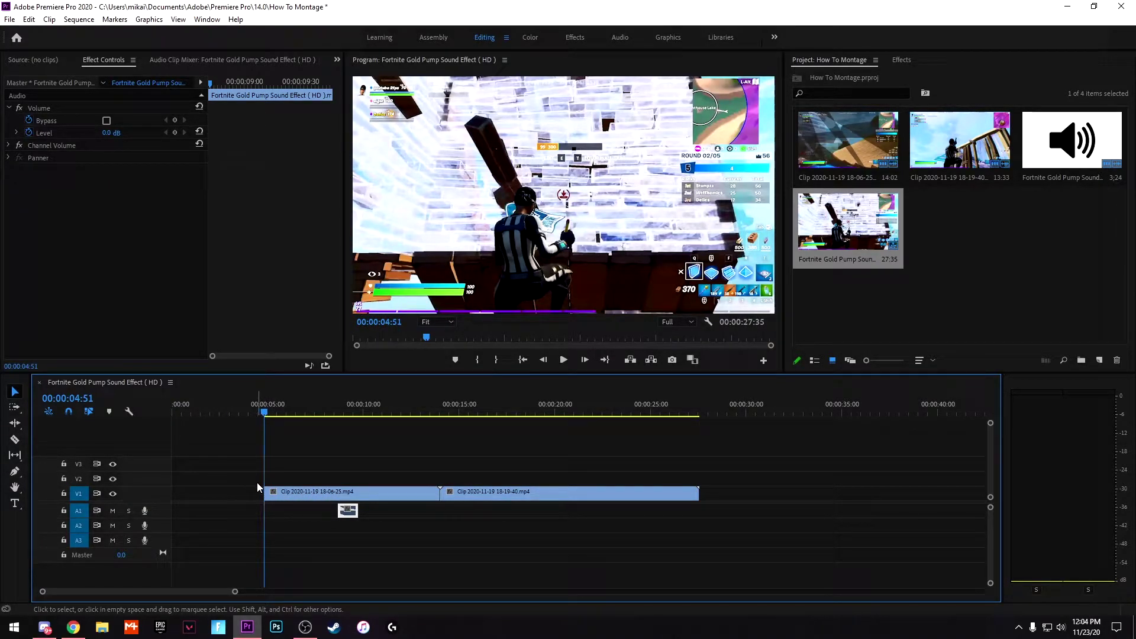
pyautogui.press('space')
pyautogui.press('space')
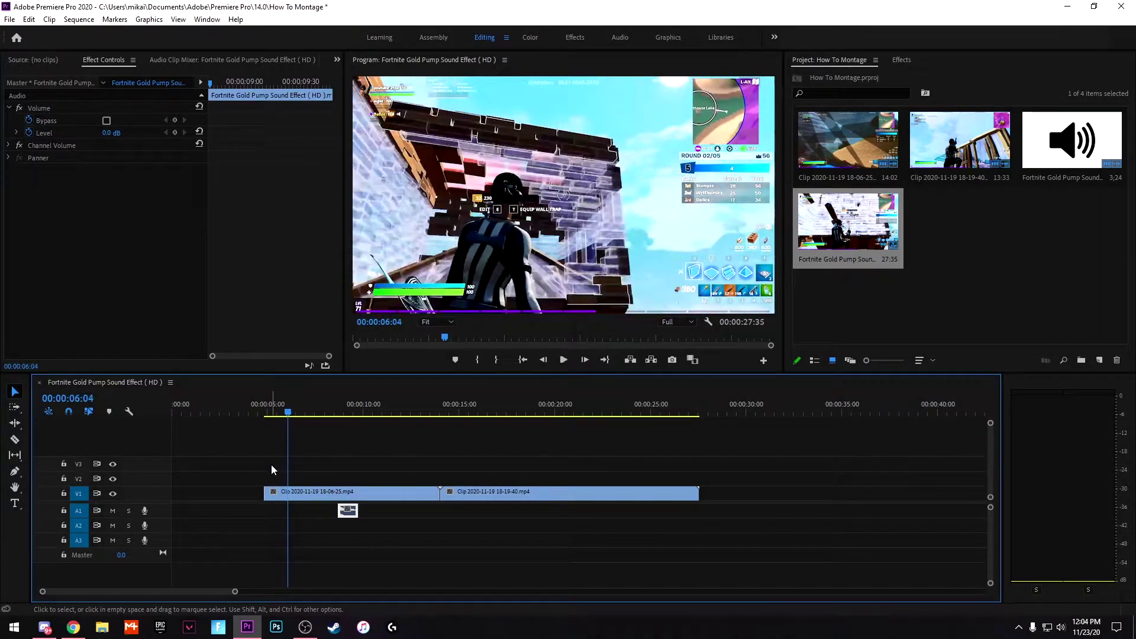
pyautogui.moveTo(278, 461); pyautogui.dragTo(266, 452)
pyautogui.press('space')
pyautogui.press('space')
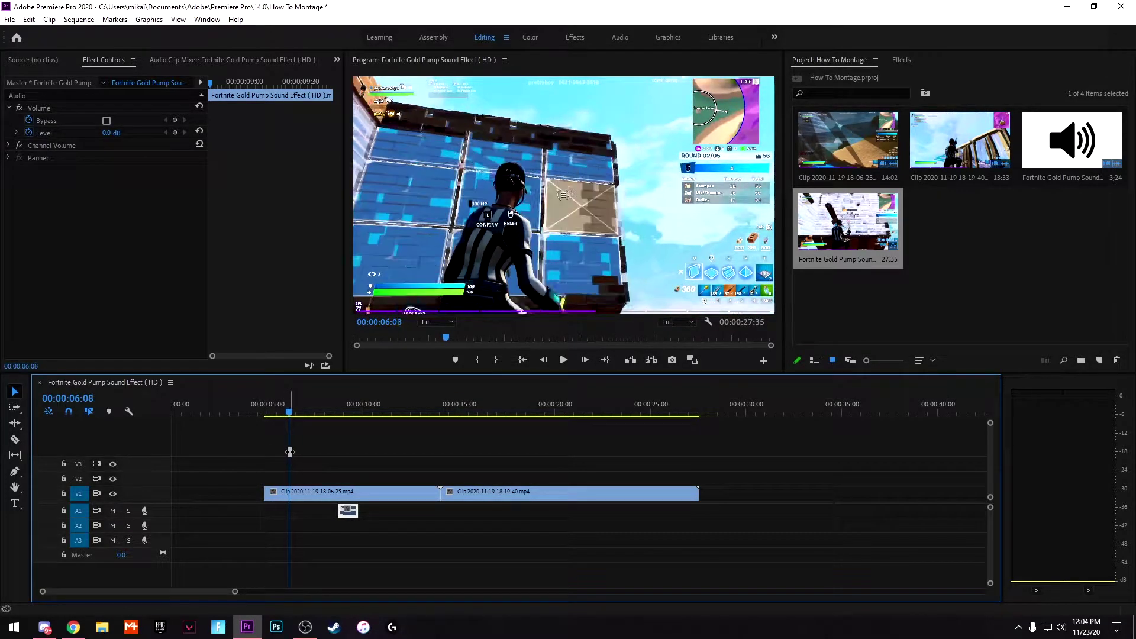
pyautogui.moveTo(289, 452); pyautogui.dragTo(307, 456)
# Trim both ends of the first clip and move the pump sound to about 12–13 seconds, before the cut
pyautogui.moveTo(265, 493); pyautogui.dragTo(308, 494)
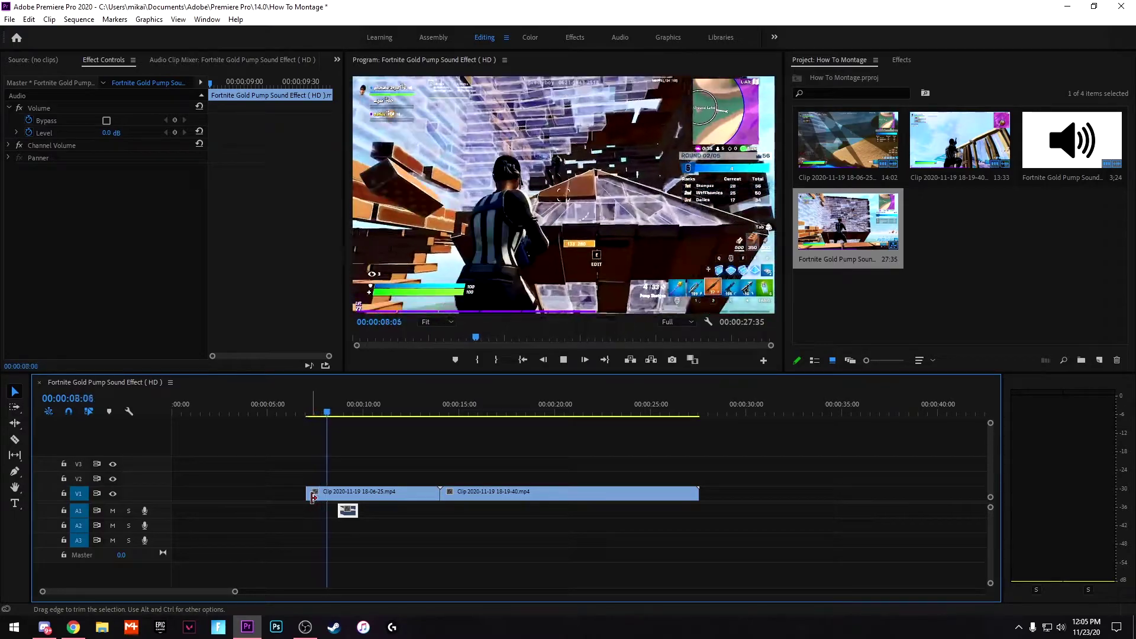
pyautogui.press('space')
pyautogui.press('space')
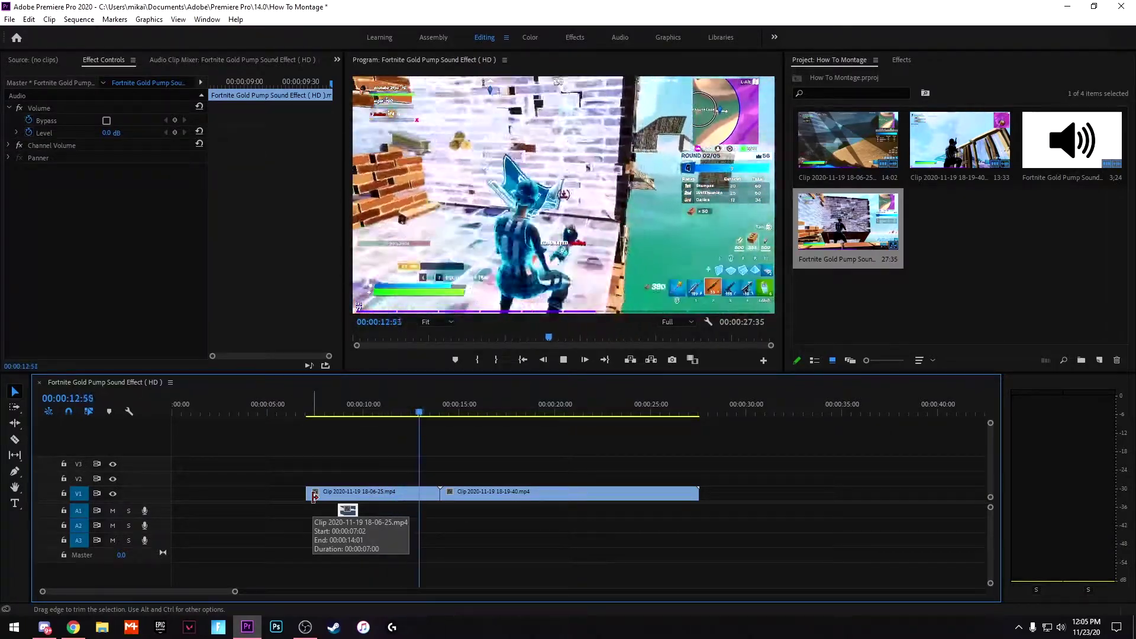
pyautogui.moveTo(428, 464); pyautogui.dragTo(414, 462)
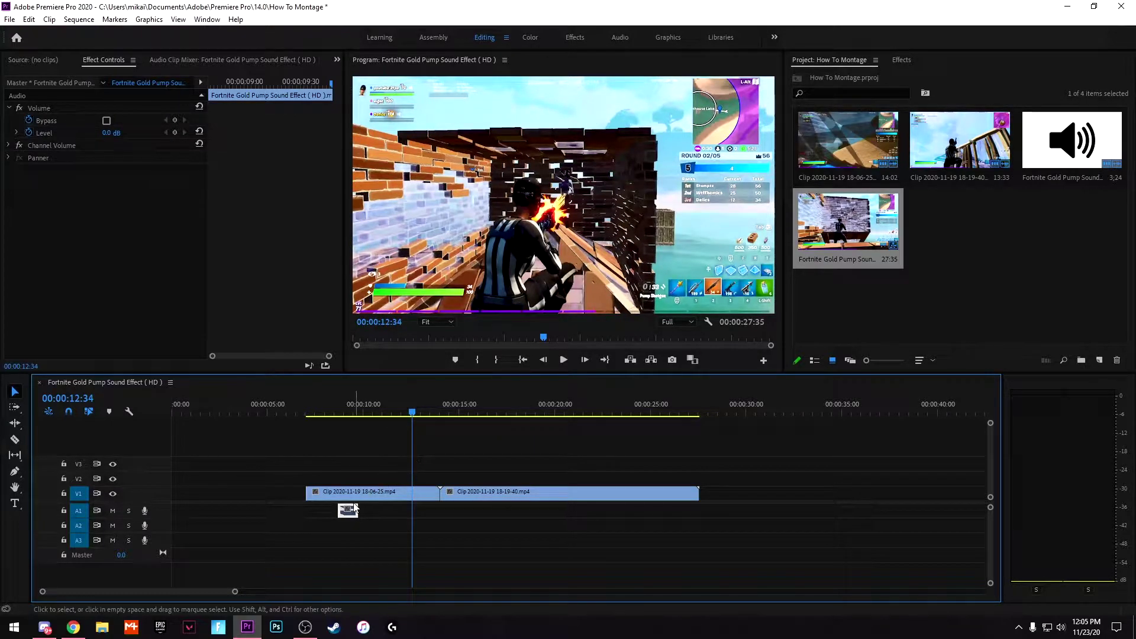
pyautogui.moveTo(349, 513); pyautogui.dragTo(433, 493)
pyautogui.press('space')
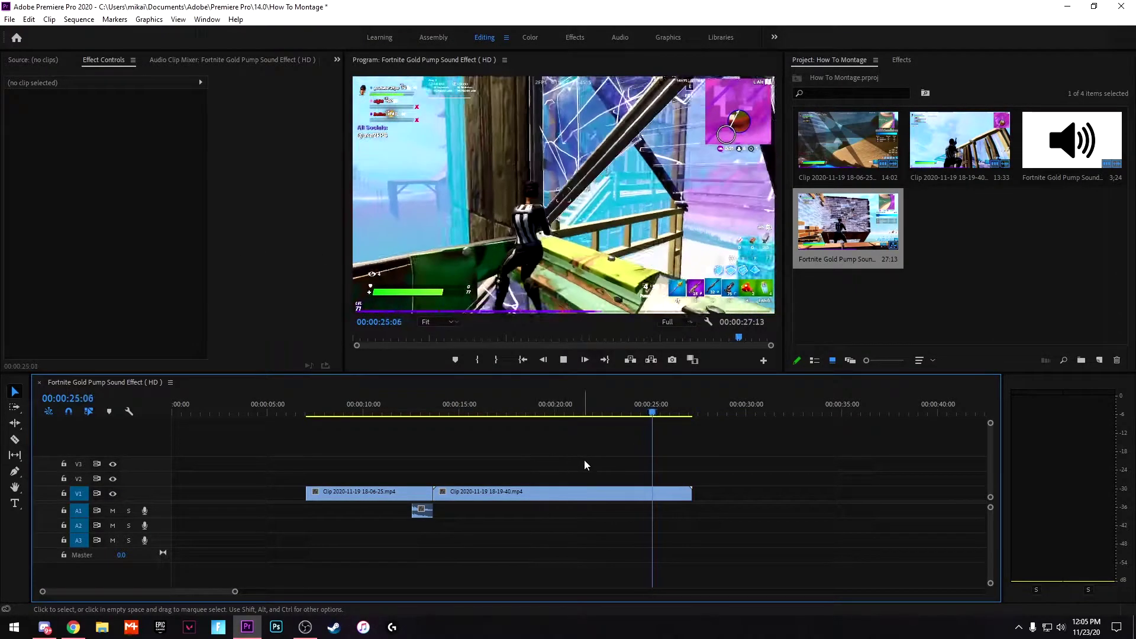
# Trim the second clip's opening to about 24 seconds and ripple-delete the gap before it
pyautogui.press('space')
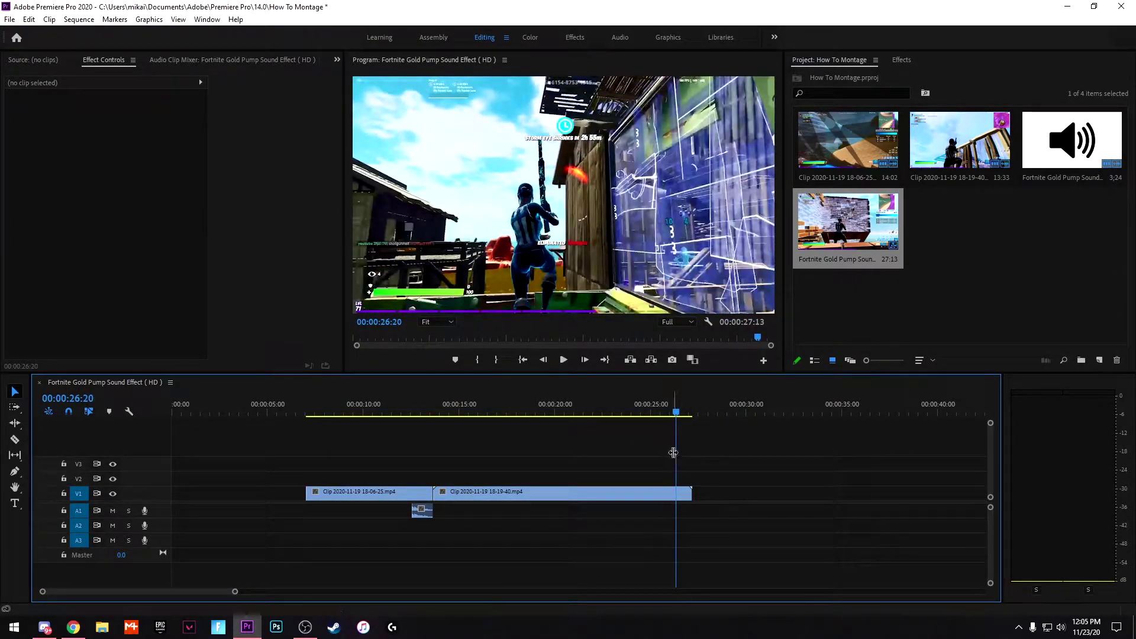
pyautogui.moveTo(673, 452); pyautogui.dragTo(639, 450)
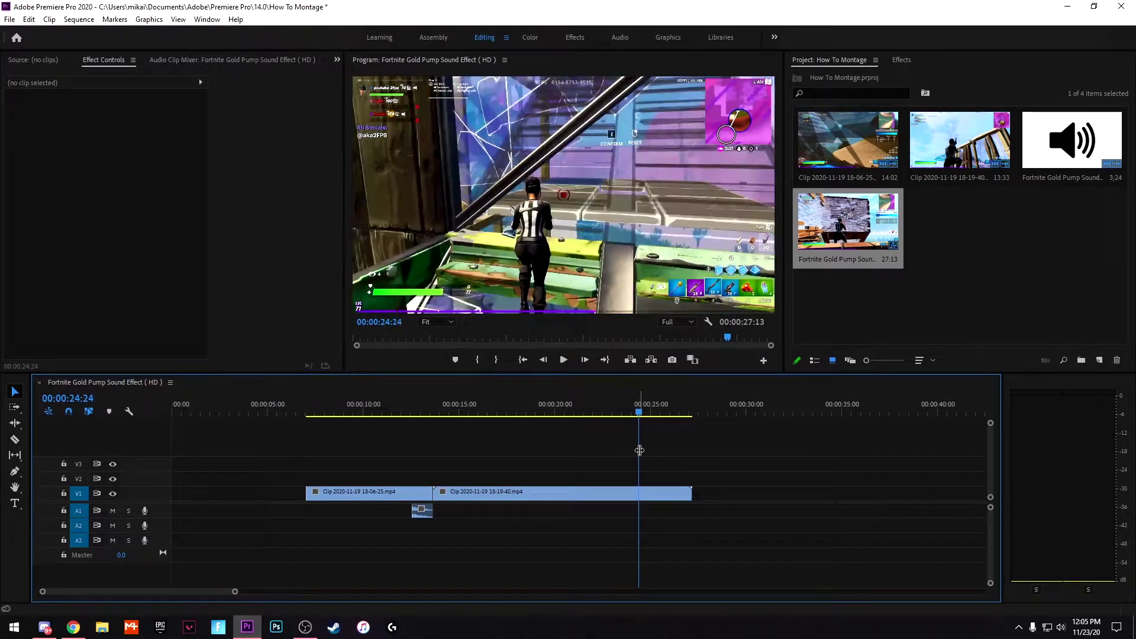
pyautogui.moveTo(436, 494); pyautogui.dragTo(639, 497)
pyautogui.click(597, 500)
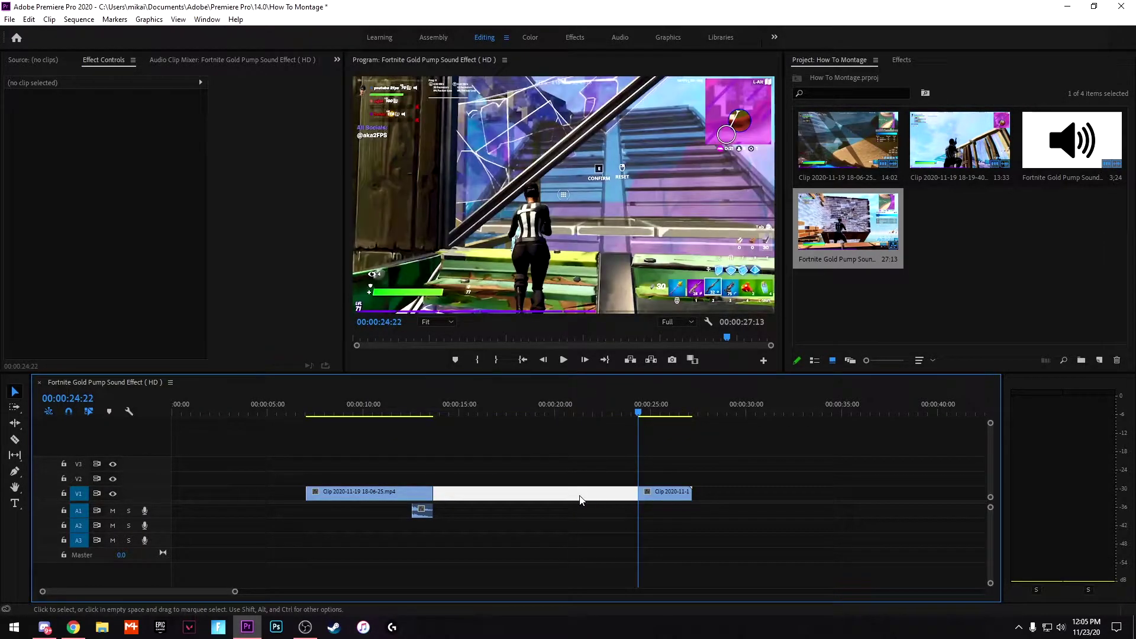
pyautogui.rightClick(545, 494)
pyautogui.click(571, 500)
pyautogui.press('space')
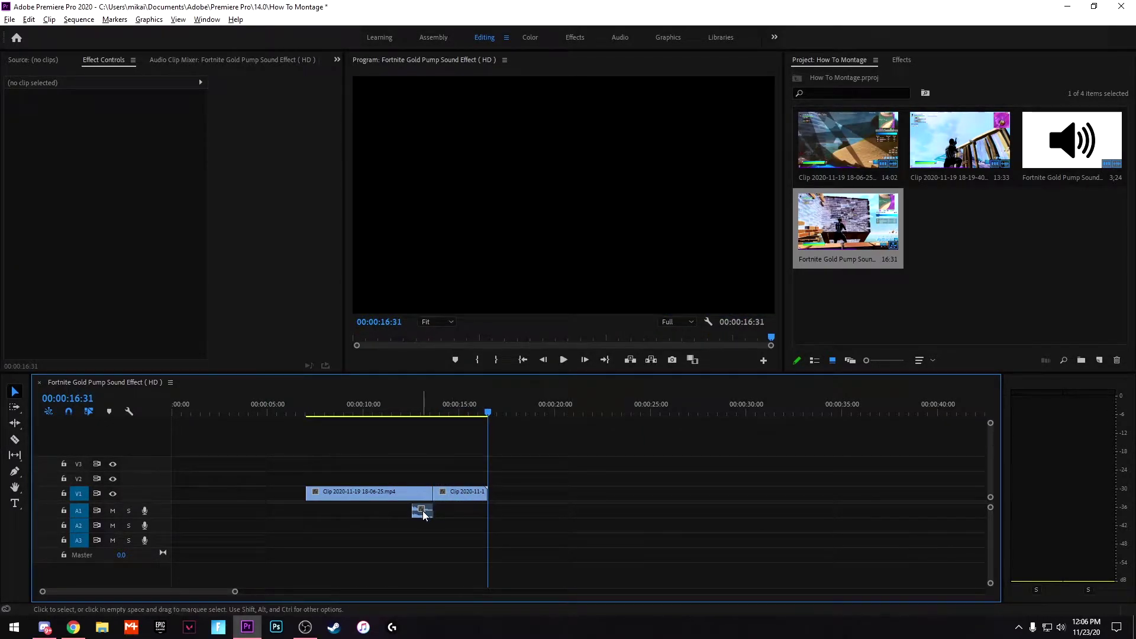
# Duplicate the pump sound to about 15 seconds and play back to check it
pyautogui.moveTo(424, 516); pyautogui.dragTo(506, 512)
pyautogui.click(478, 408)
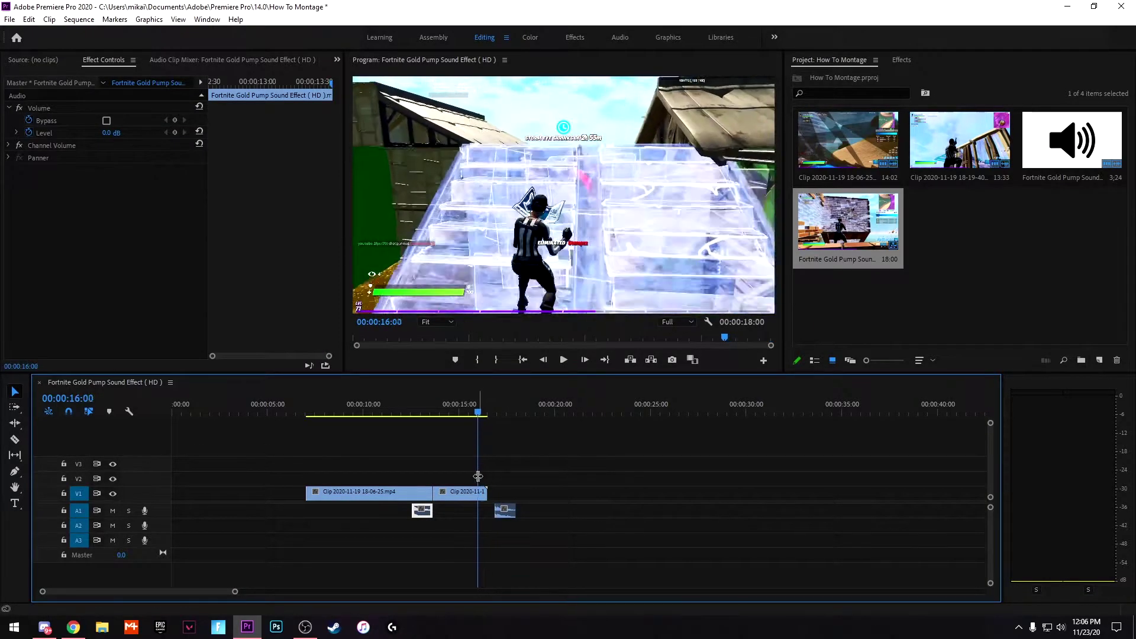
pyautogui.moveTo(478, 476); pyautogui.dragTo(459, 476)
pyautogui.moveTo(509, 514); pyautogui.dragTo(479, 493)
pyautogui.press('space')
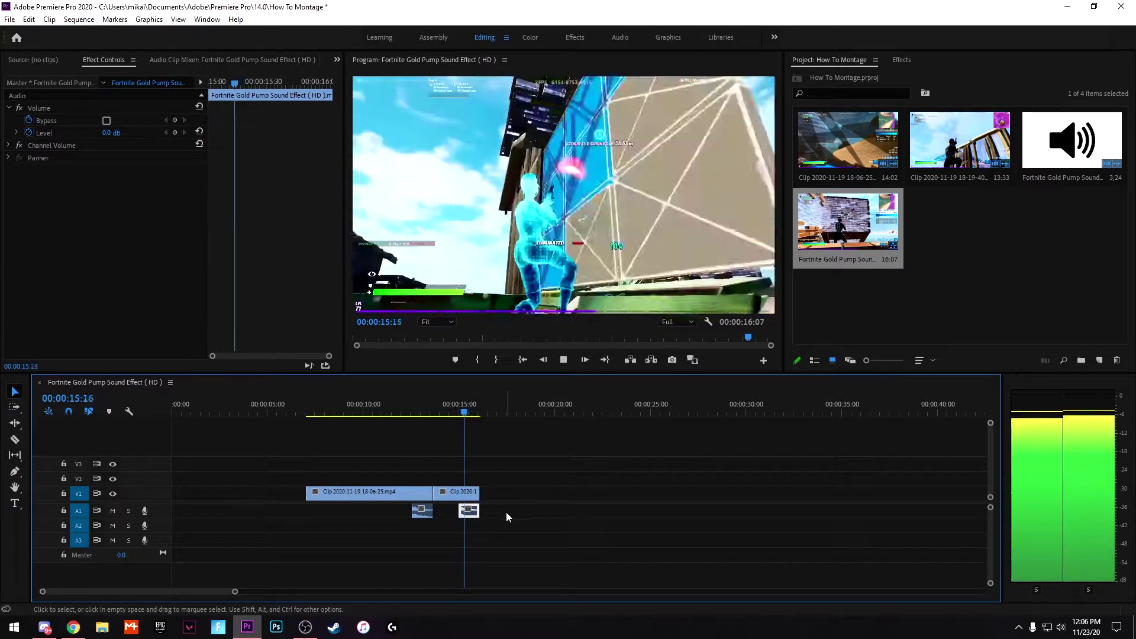
# Paste more pump sound copies around 9 seconds and duplicate one to about 6 seconds
pyautogui.click(352, 510)
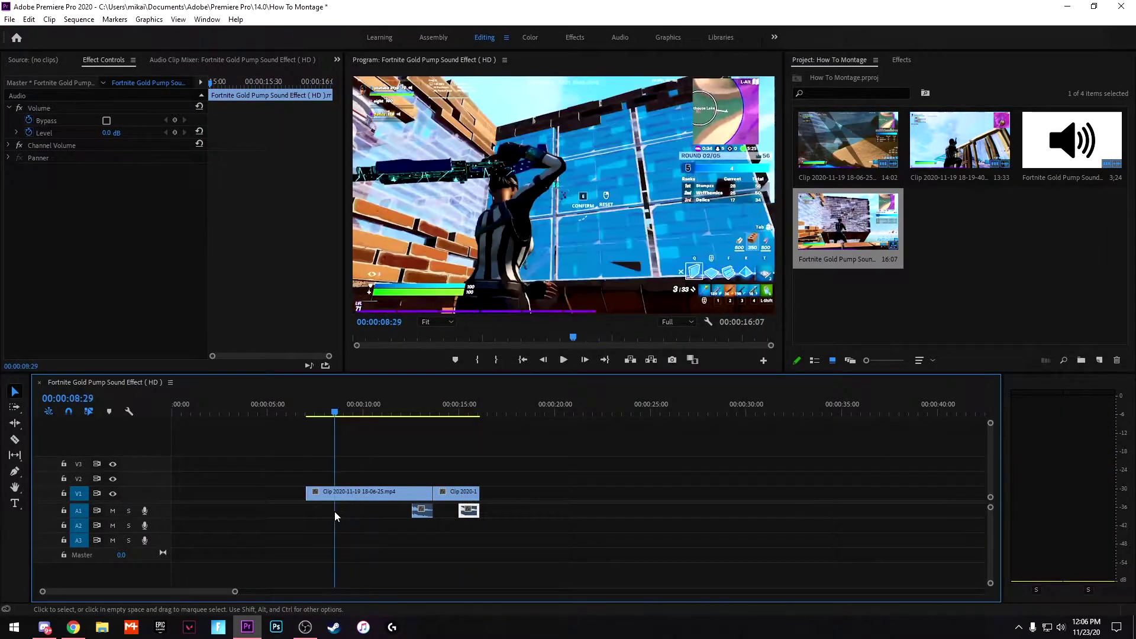
pyautogui.hotkey('ctrl', 'v')
pyautogui.hotkey('ctrl', 'v')
pyautogui.press('Left')
pyautogui.press('Left')
pyautogui.press('Left')
pyautogui.press('Left')
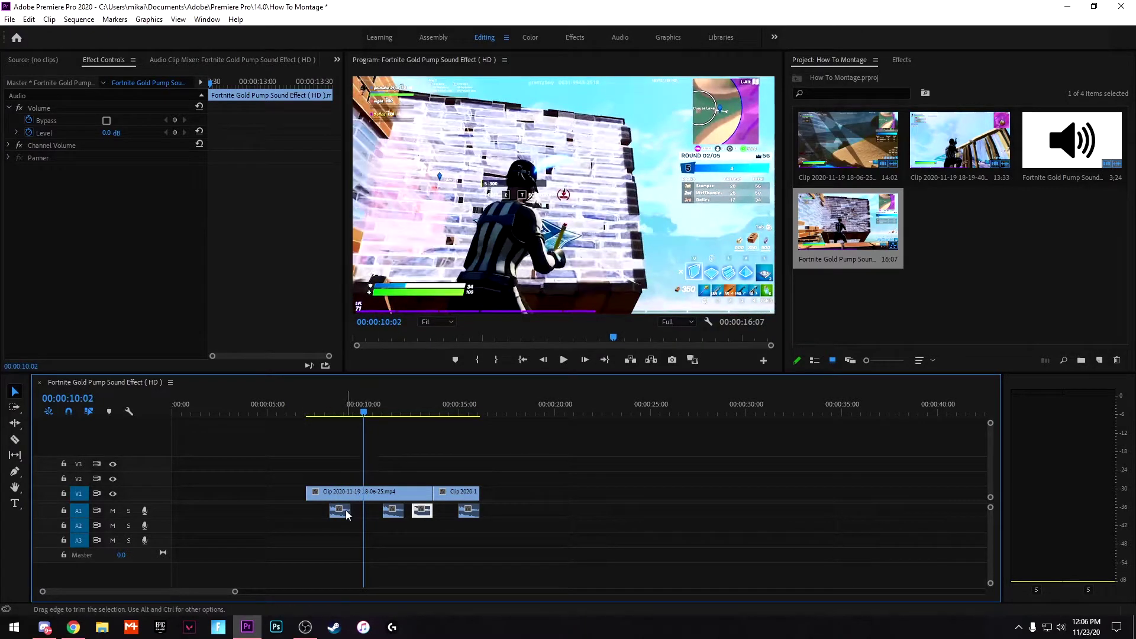
pyautogui.keyDown('alt'); pyautogui.moveTo(343, 511); pyautogui.dragTo(292, 485); pyautogui.keyUp('alt')
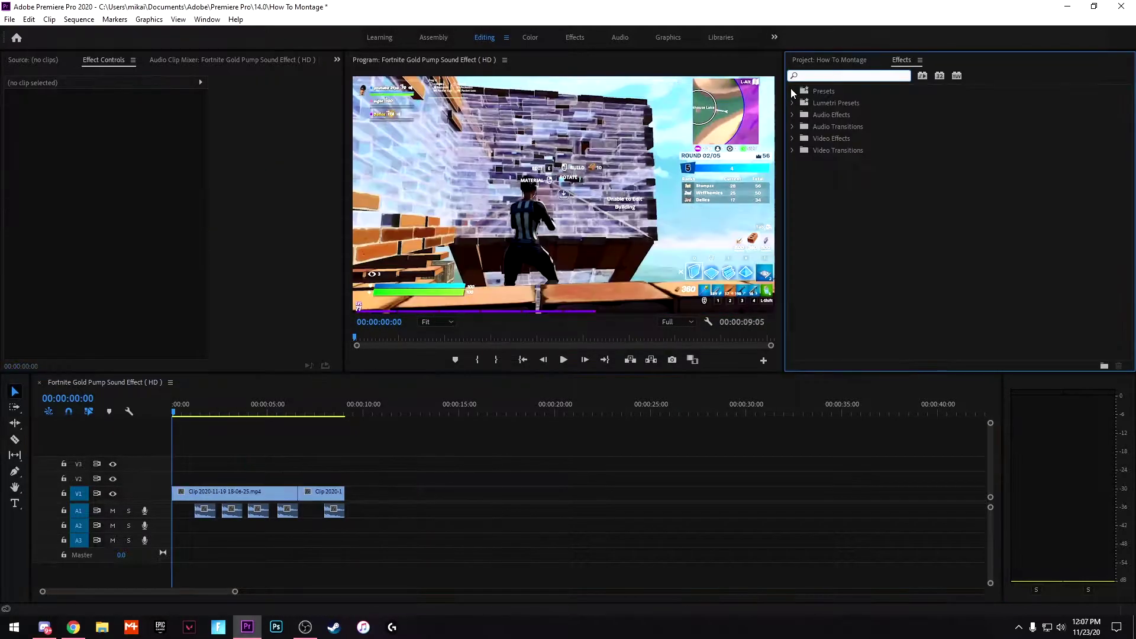
# Expand Presets and the 60 Transition WGFX Pack folder to list its transition subfolders
pyautogui.click(792, 91)
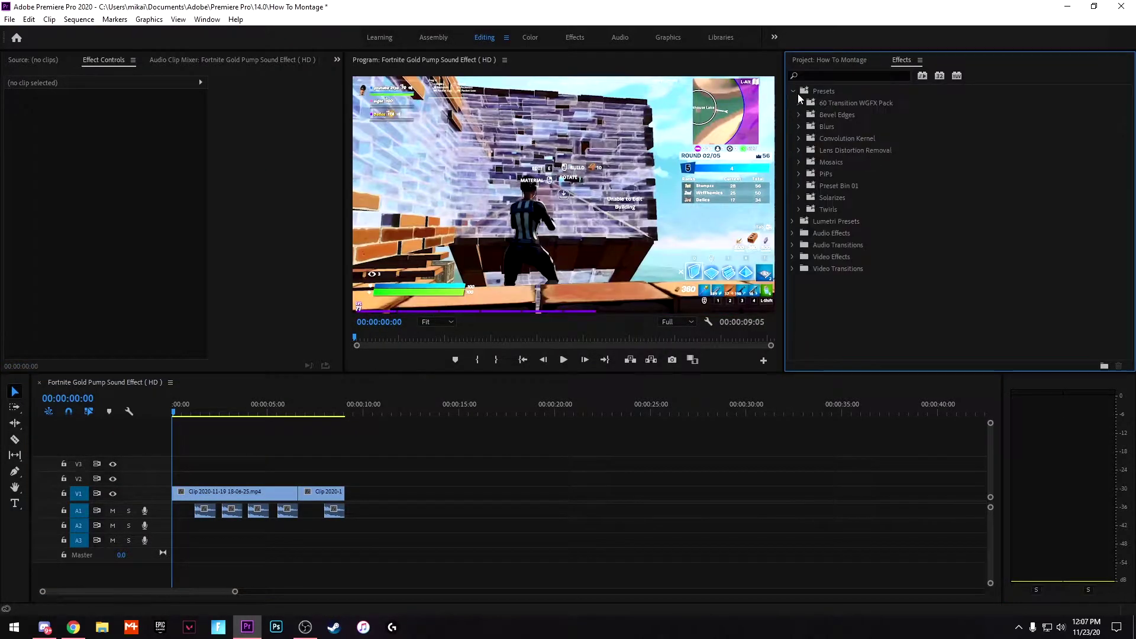
pyautogui.click(808, 101)
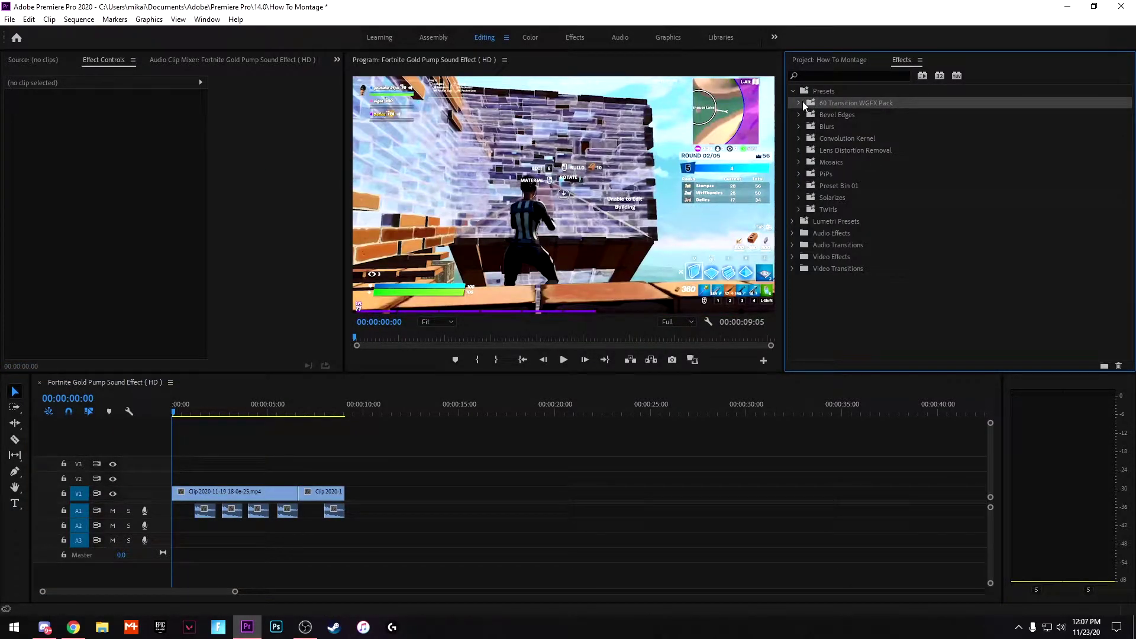
pyautogui.click(800, 102)
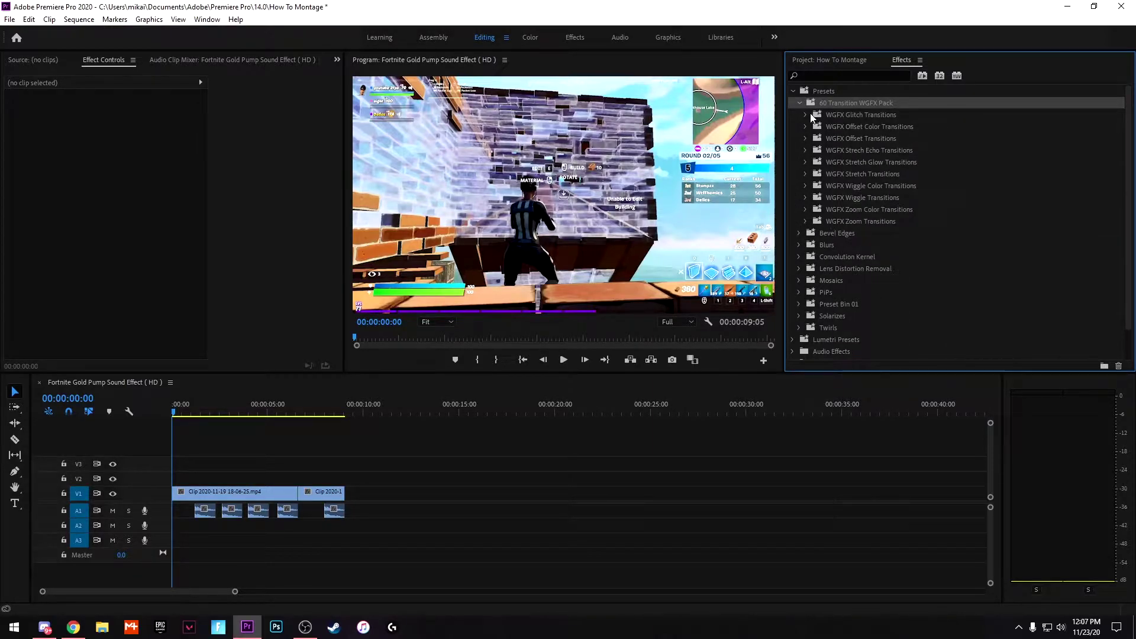
# Create a 1920×1080, 60 fps Adjustment Layer, place it on V2 at 0 and trim it to 1 second
pyautogui.click(832, 64)
pyautogui.click(1099, 361)
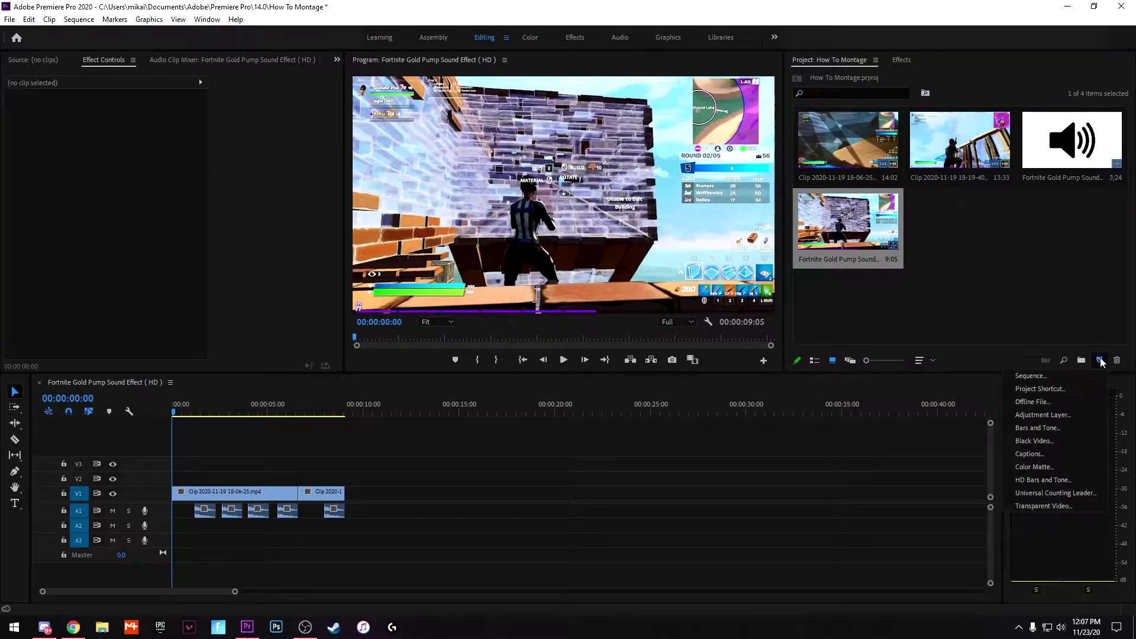
pyautogui.click(1042, 415)
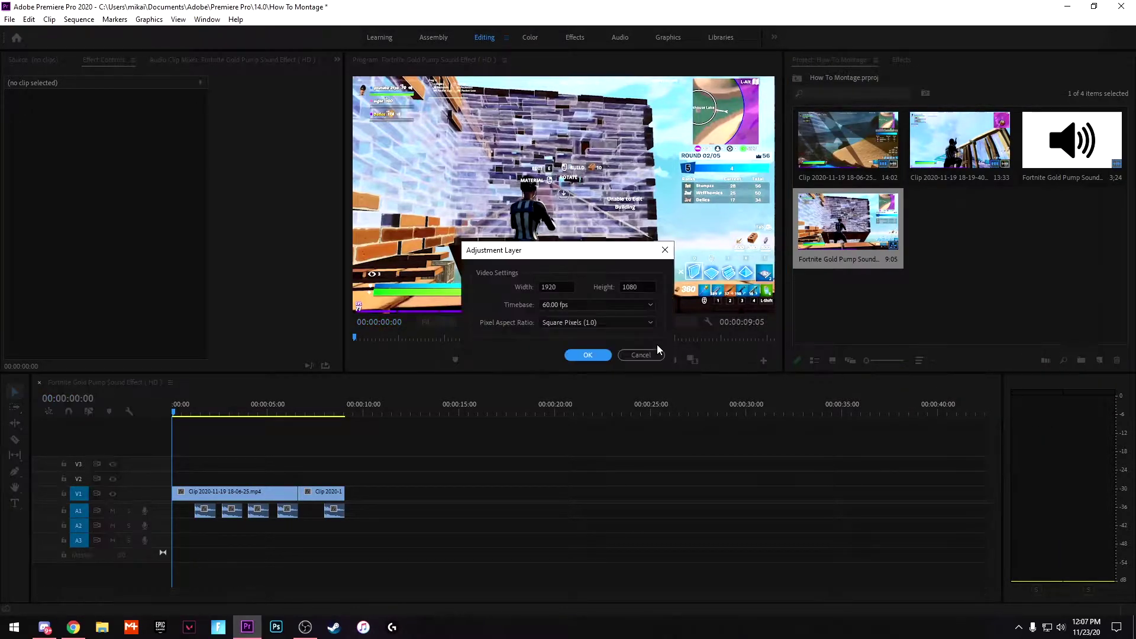
pyautogui.click(587, 355)
pyautogui.moveTo(970, 263); pyautogui.dragTo(173, 477)
pyautogui.press('=')
pyautogui.press('=')
pyautogui.press('=')
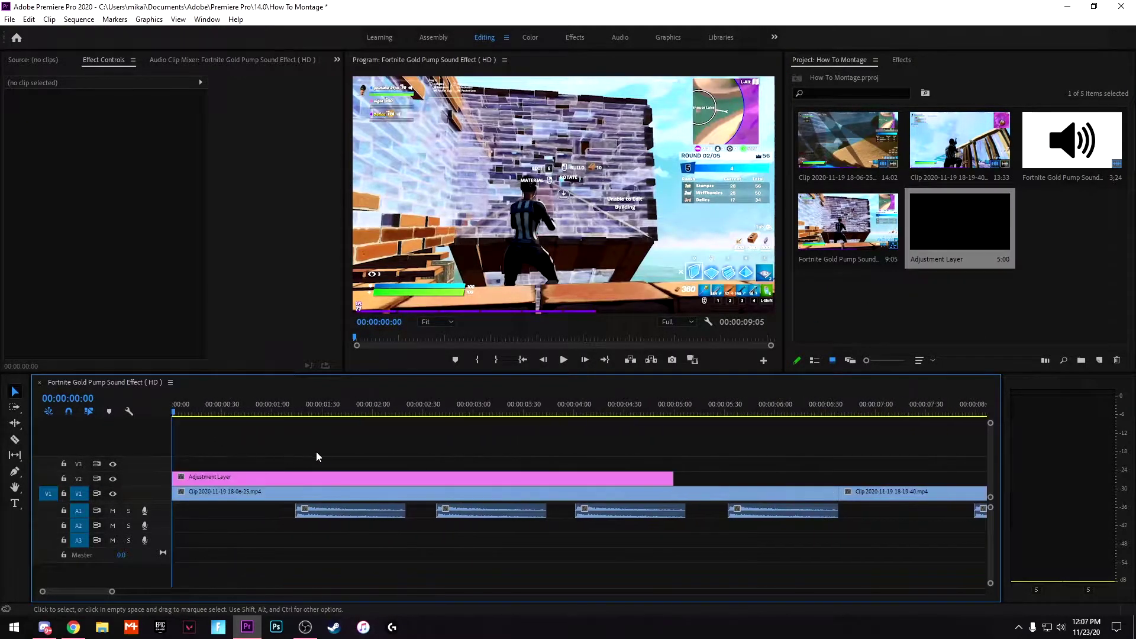
pyautogui.moveTo(672, 476); pyautogui.dragTo(272, 477)
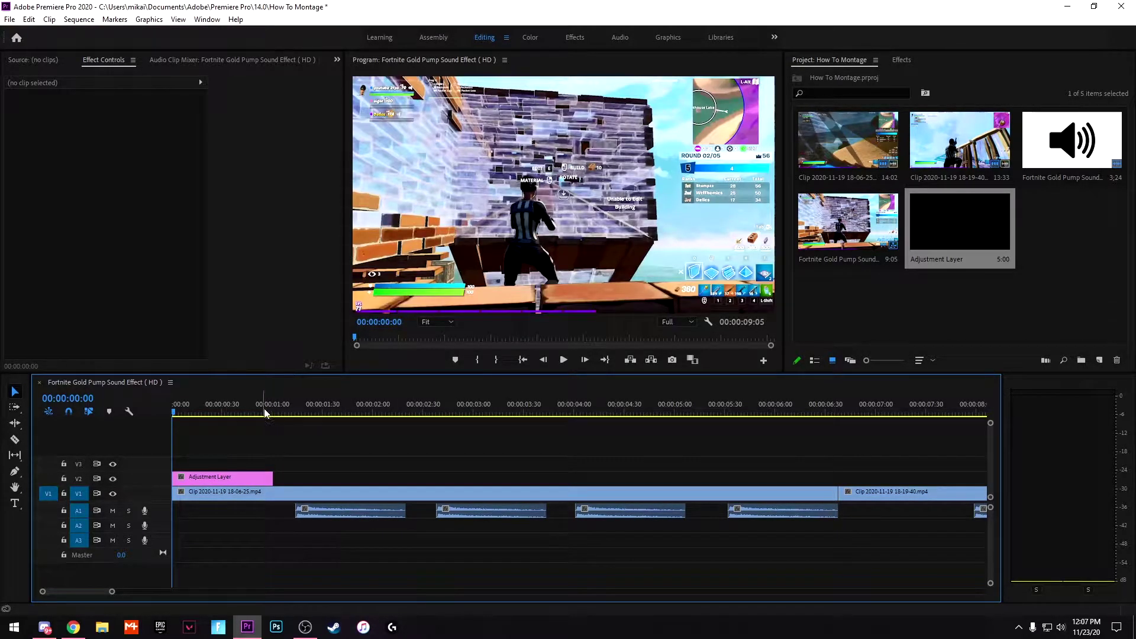
# Move the Adjustment Layer over the clip cut at about 6–7 seconds and play the section to check it
pyautogui.press('-')
pyautogui.press('-')
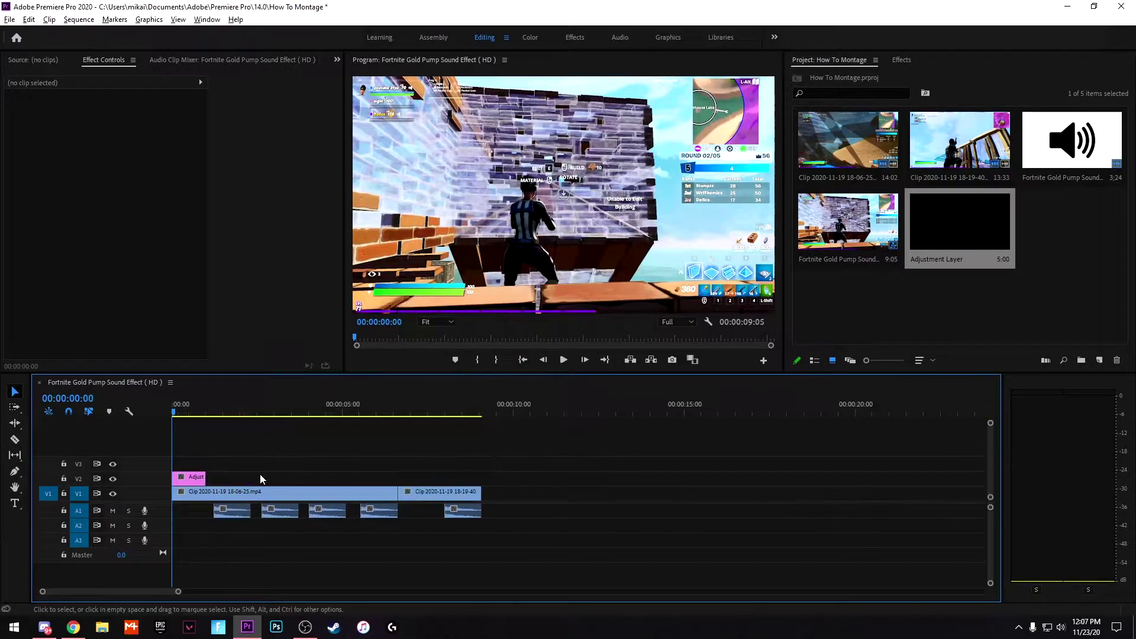
pyautogui.moveTo(180, 481); pyautogui.dragTo(289, 479)
pyautogui.press('=')
pyautogui.press('=')
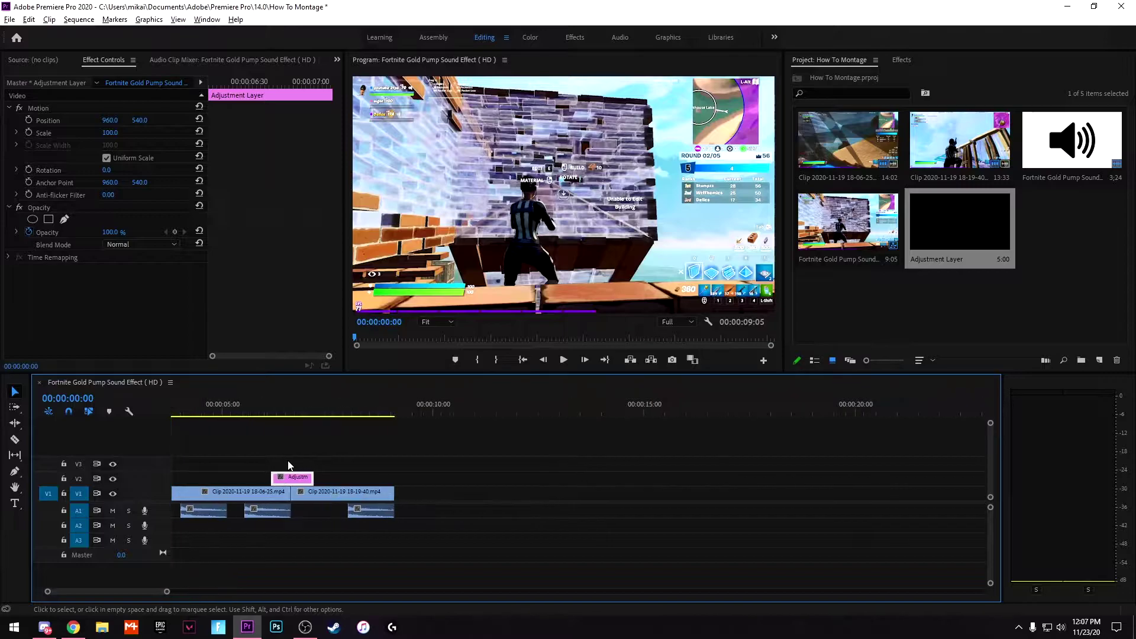
pyautogui.press('Down')
pyautogui.press('space')
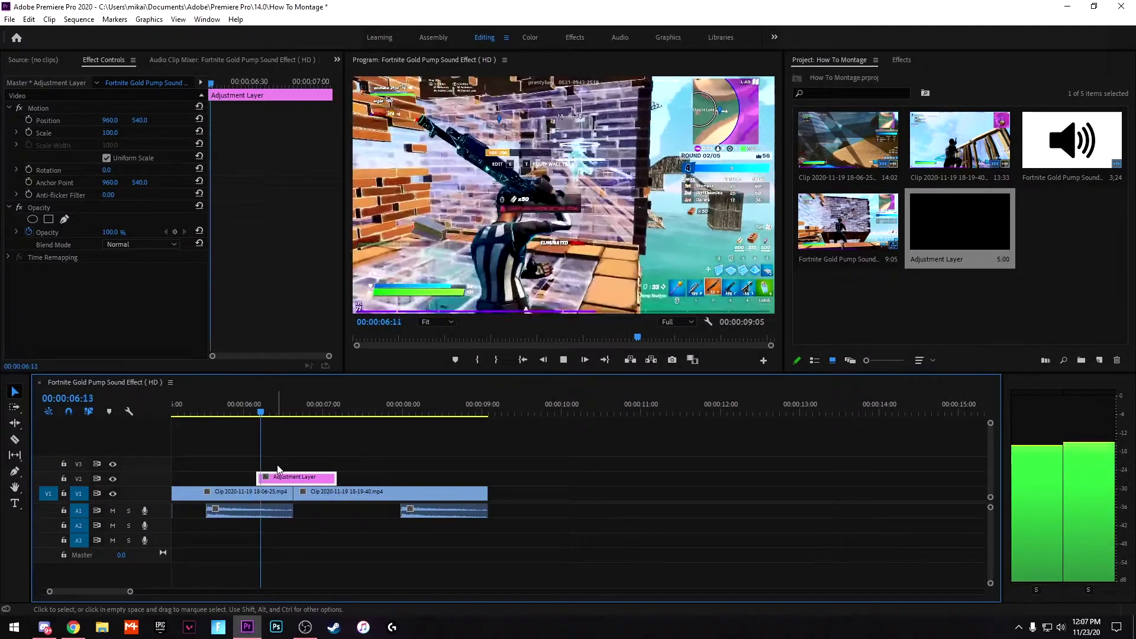
pyautogui.press('space')
pyautogui.press('Up')
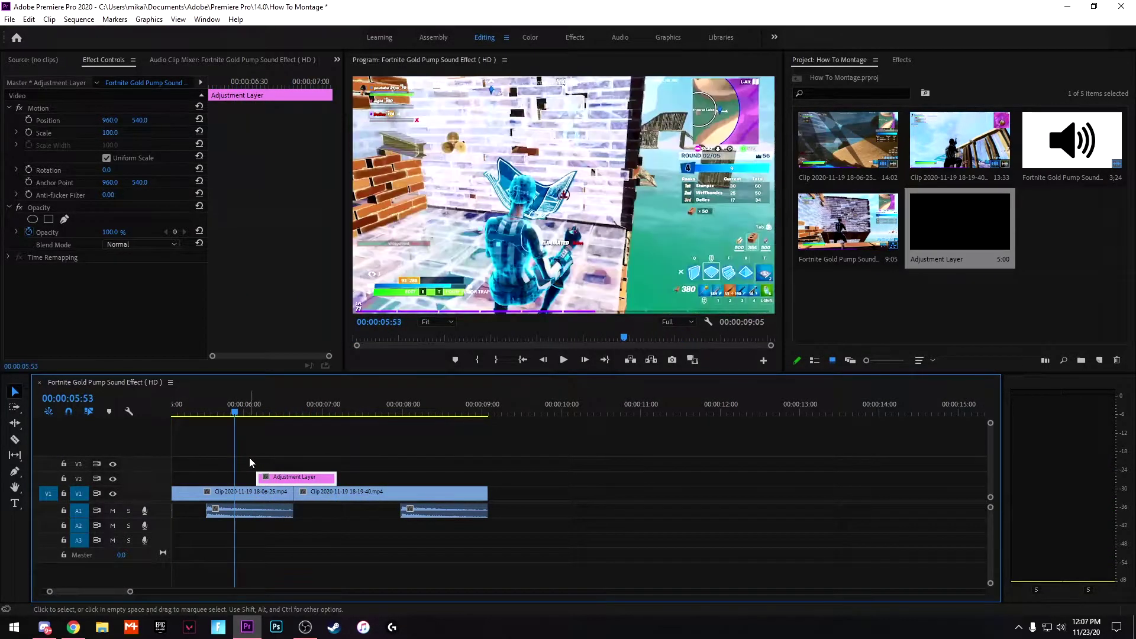
pyautogui.press('space')
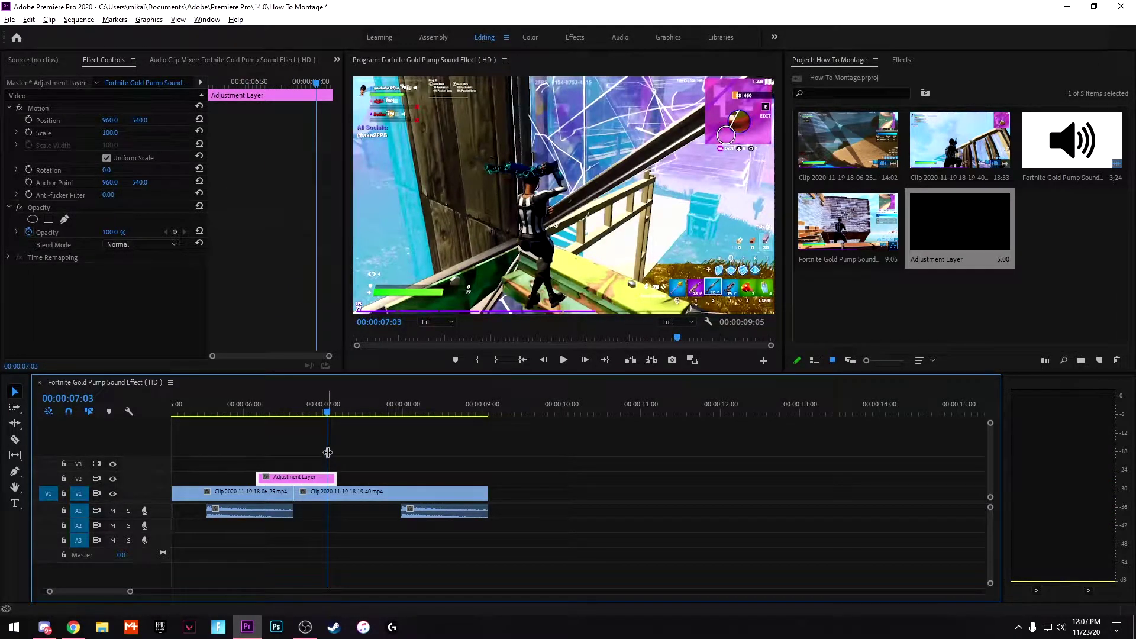
pyautogui.click(381, 462)
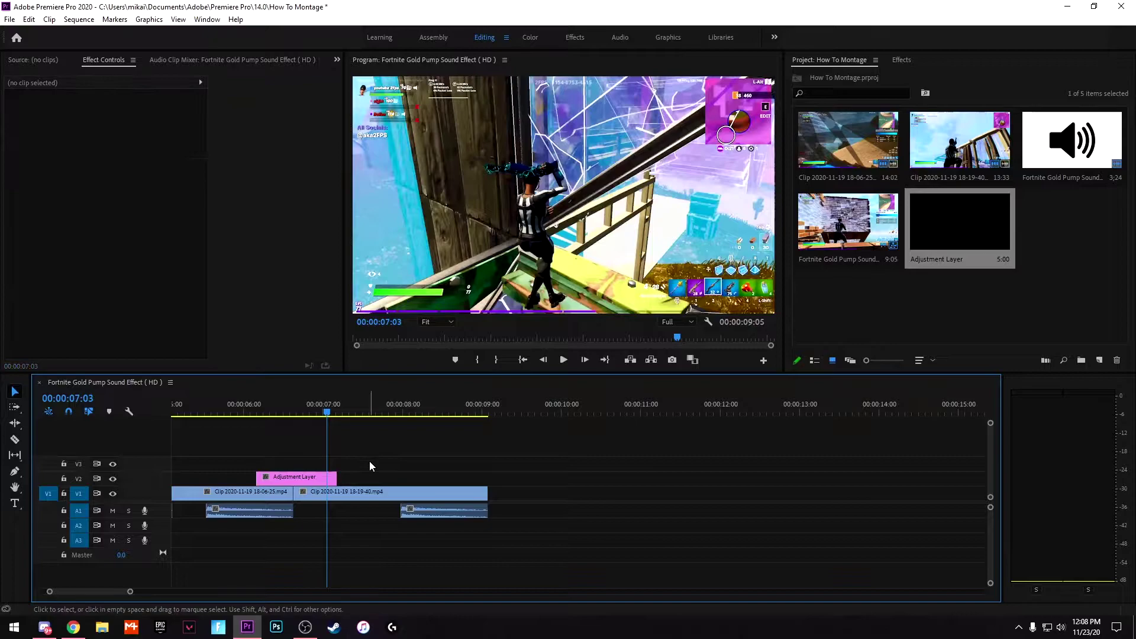
pyautogui.scroll(10, 388, 467)
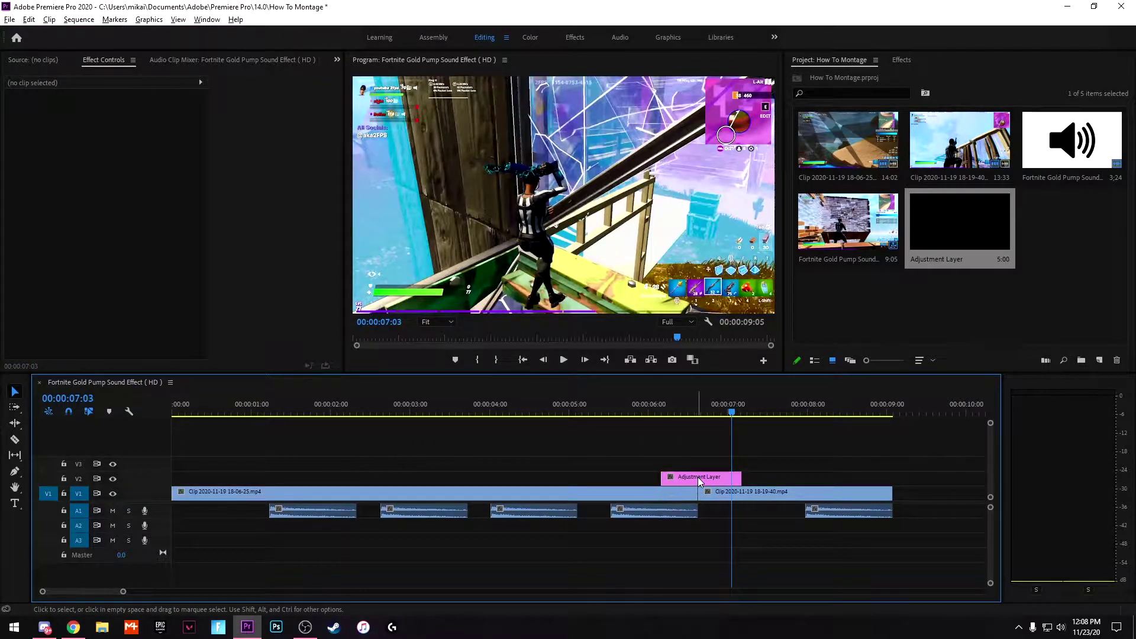
# Move the Adjustment Layer to 0, trim it to 30 frames, and Alt-drag copies to the mid cut and end
pyautogui.moveTo(697, 477); pyautogui.dragTo(198, 483)
pyautogui.scroll(5, 213, 466)
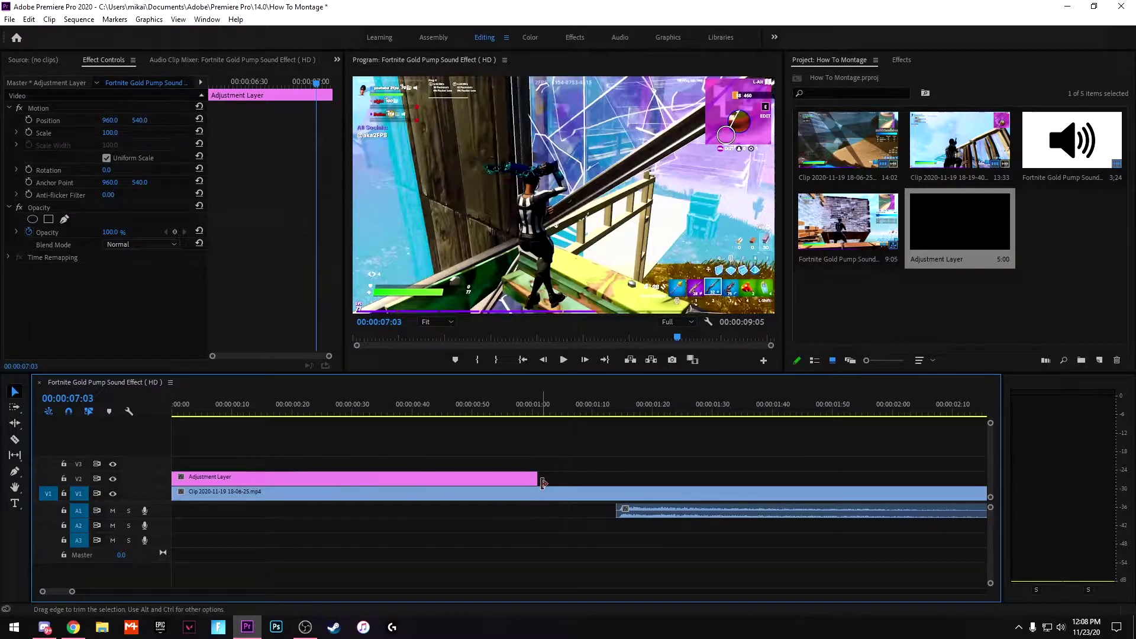
pyautogui.moveTo(542, 483); pyautogui.dragTo(349, 476)
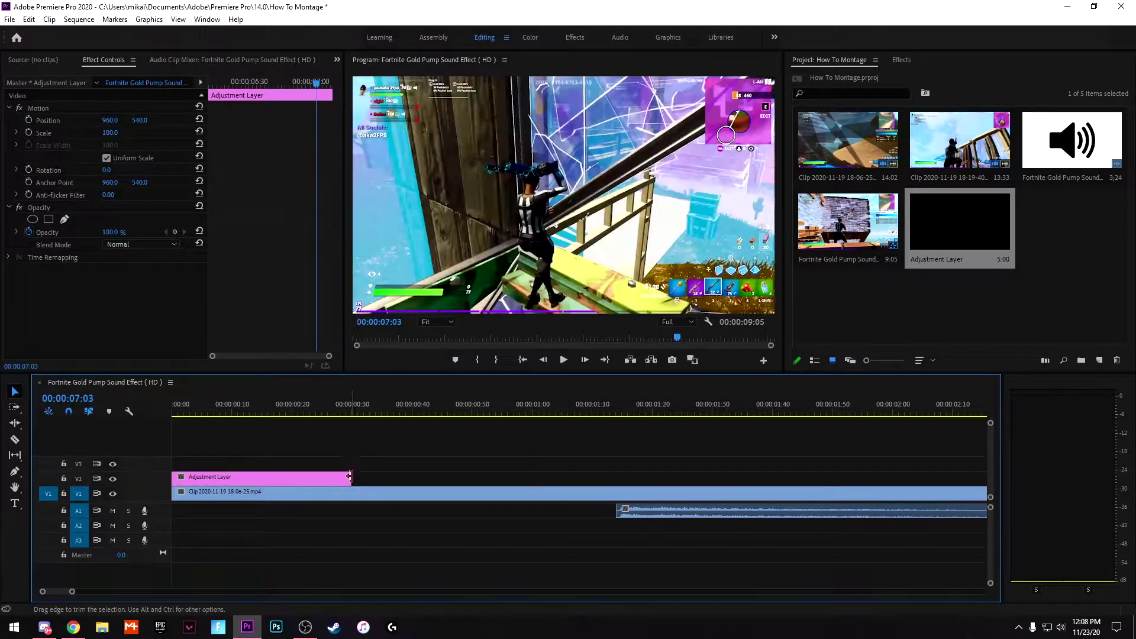
pyautogui.scroll(-8, 350, 476)
pyautogui.moveTo(195, 477); pyautogui.dragTo(685, 478)
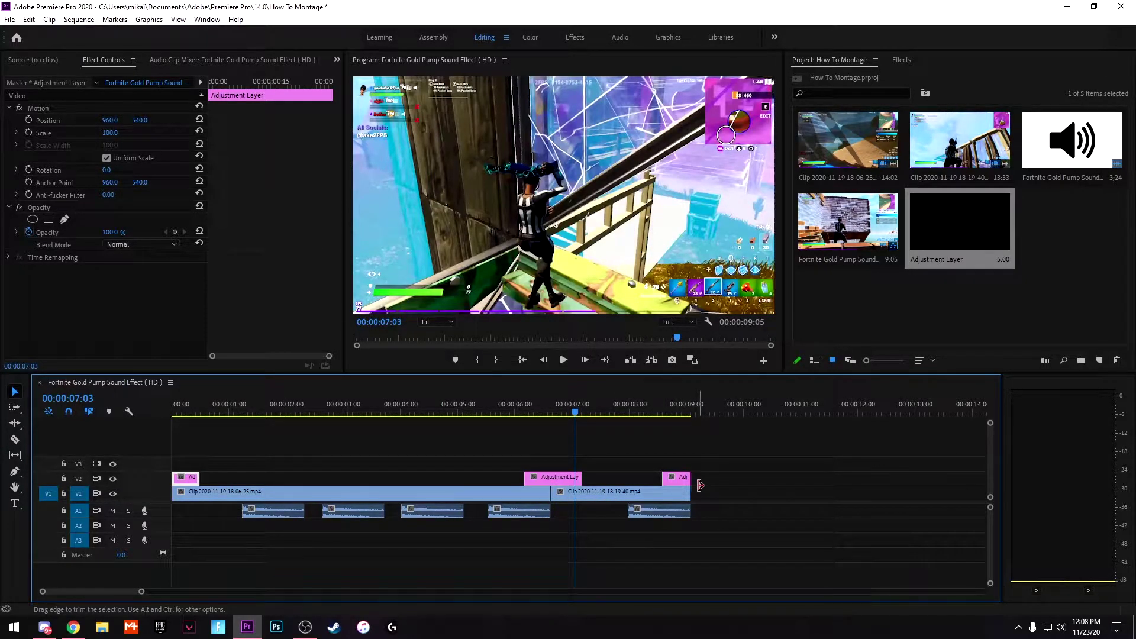
pyautogui.click(850, 61)
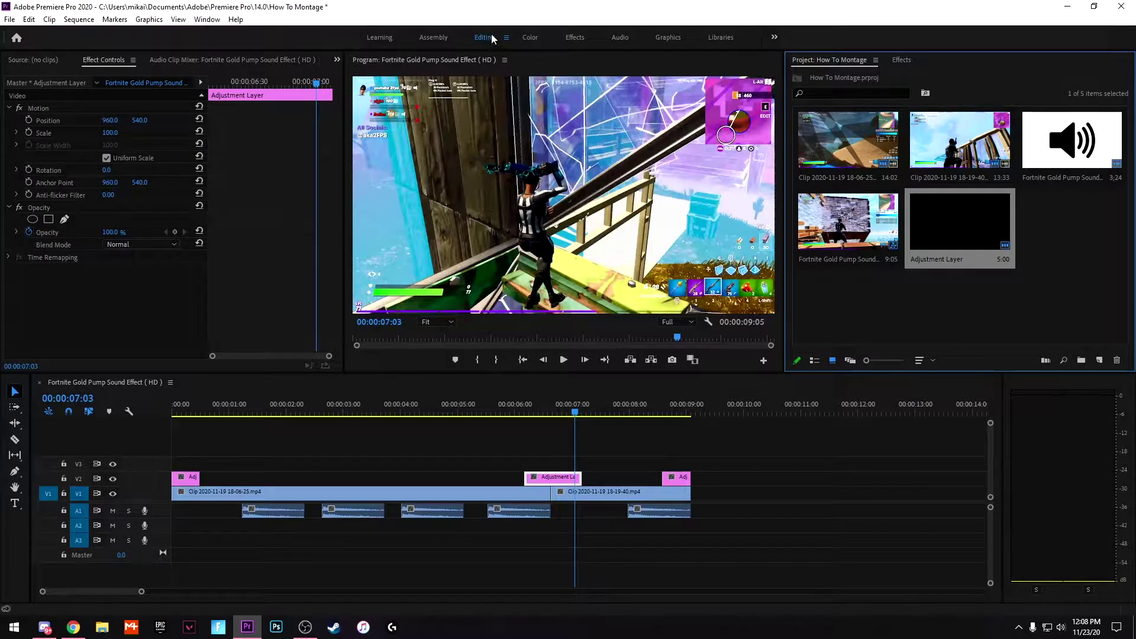
# Copy the mid-cut Adjustment Layer to V3, apply WGFX Zoom Color 01 Bottom (V2) and Top (V3), and render previews
pyautogui.click(902, 60)
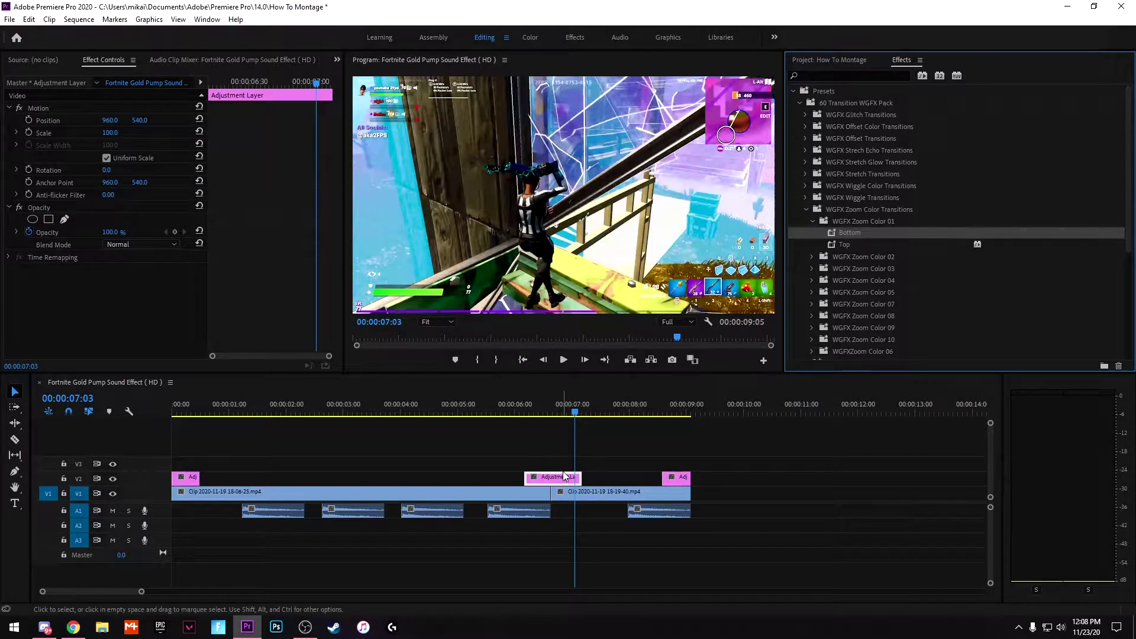
pyautogui.moveTo(561, 483)
pyautogui.mouseDown()
pyautogui.moveTo(553, 464)
pyautogui.moveTo(561, 482)
pyautogui.mouseUp()
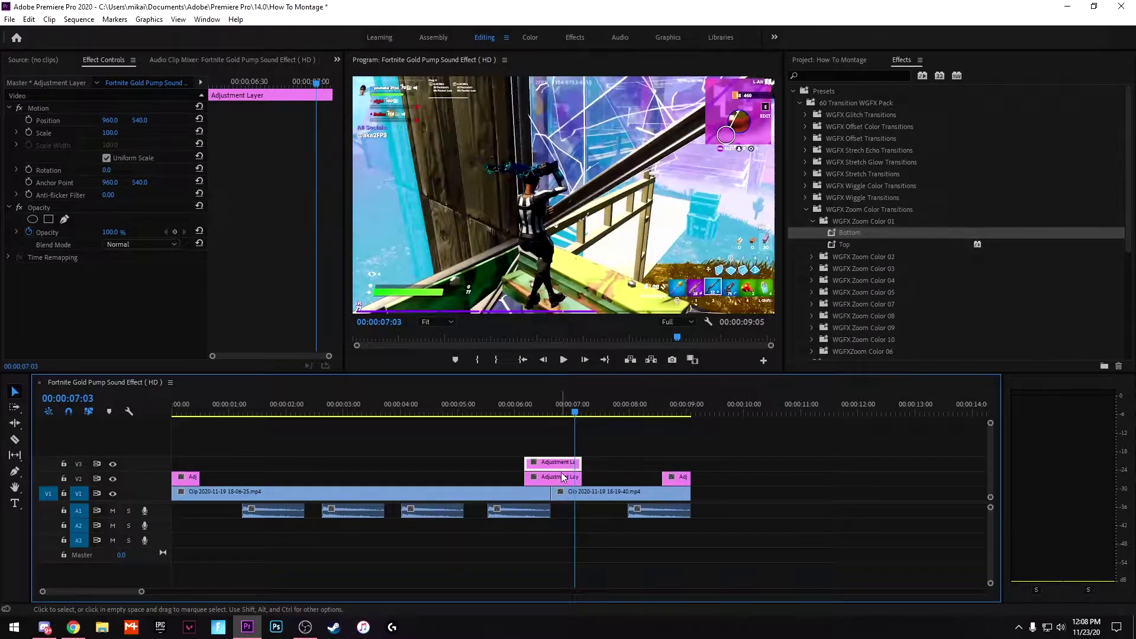
pyautogui.click(515, 460)
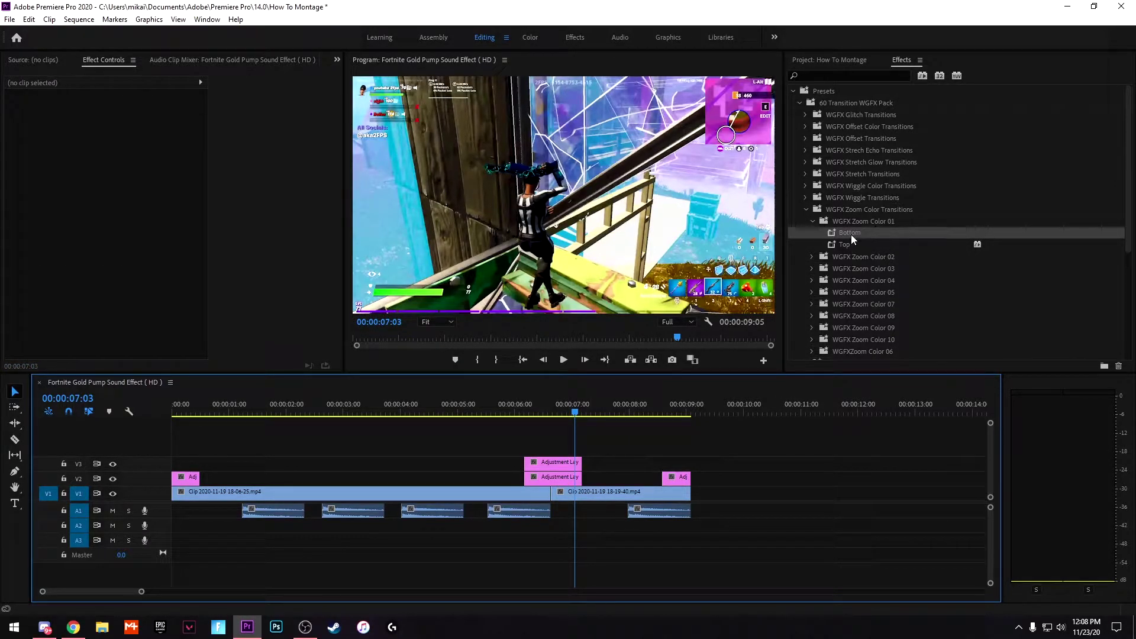
pyautogui.moveTo(851, 233); pyautogui.dragTo(550, 483)
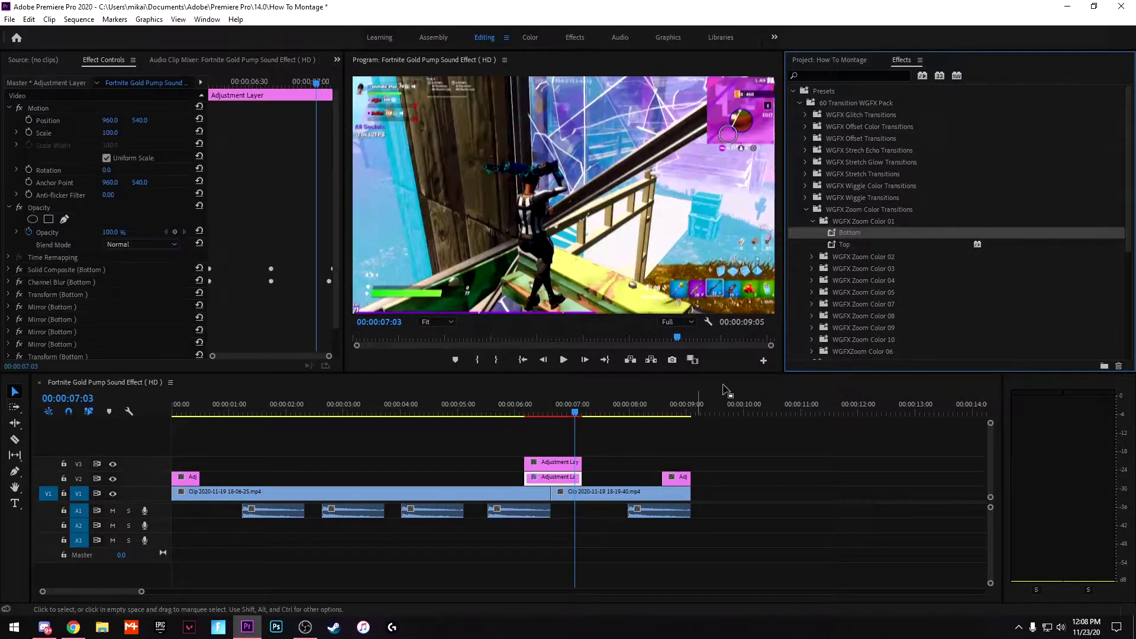
pyautogui.moveTo(844, 244); pyautogui.dragTo(558, 465)
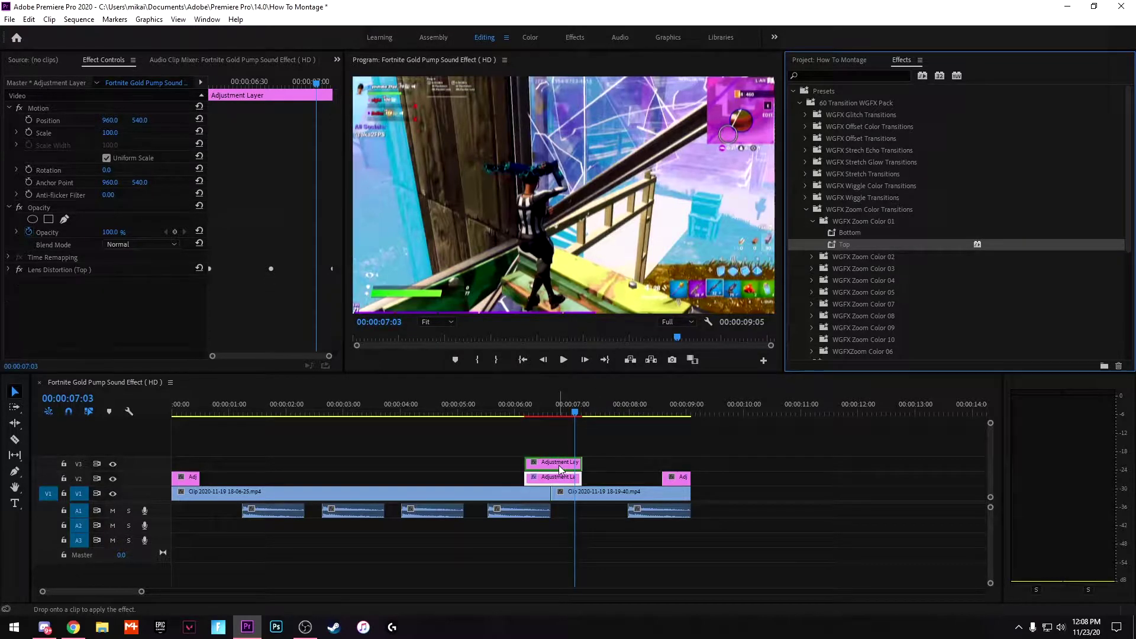
pyautogui.click(524, 438)
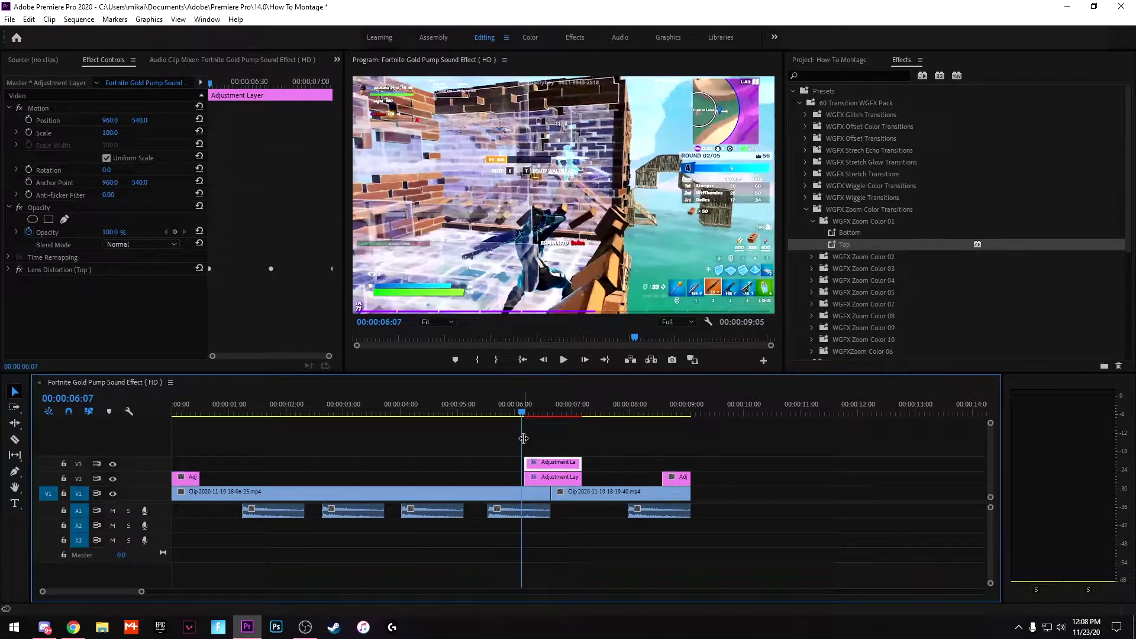
pyautogui.press('Return')
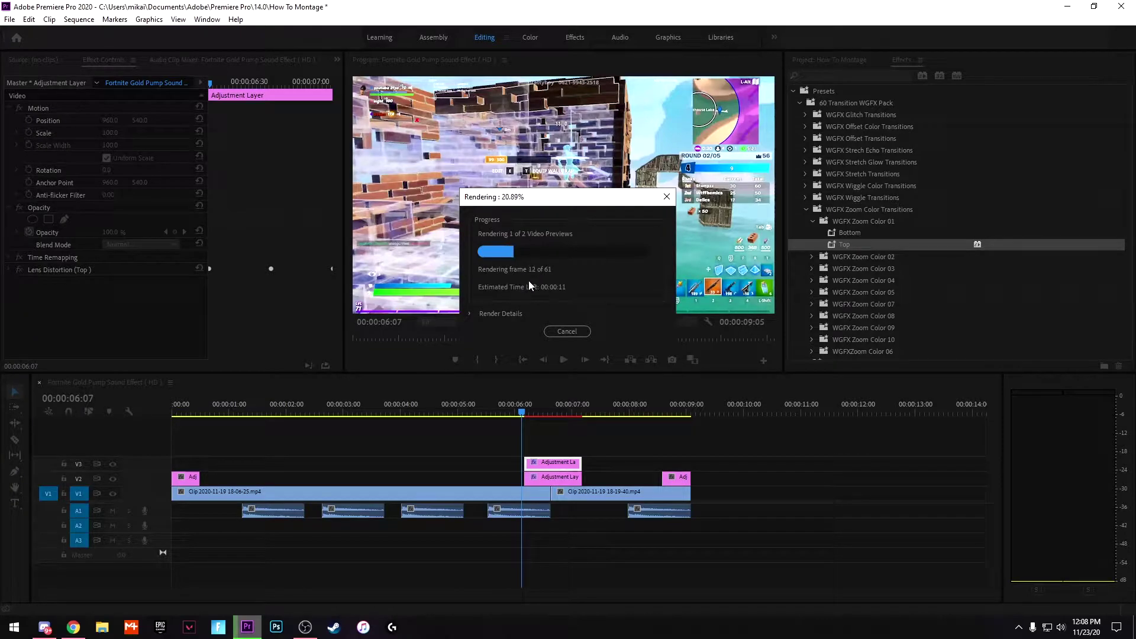
# Play the rendered zoom transition at the 6–7 second cut twice from just before it
pyautogui.click(472, 472)
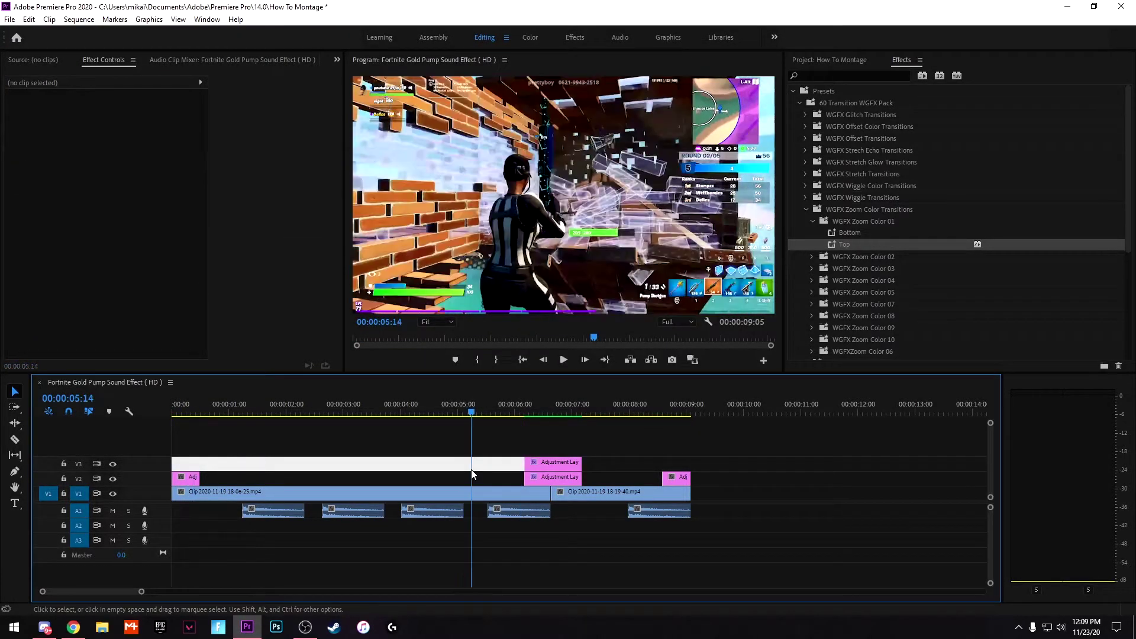
pyautogui.press('space')
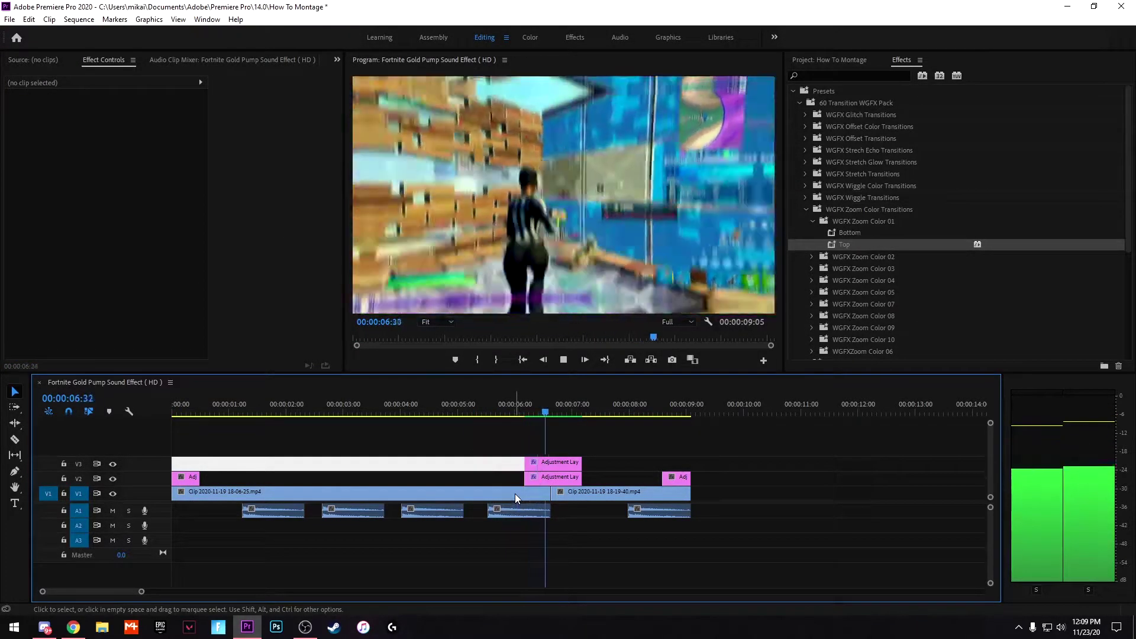
pyautogui.click(521, 408)
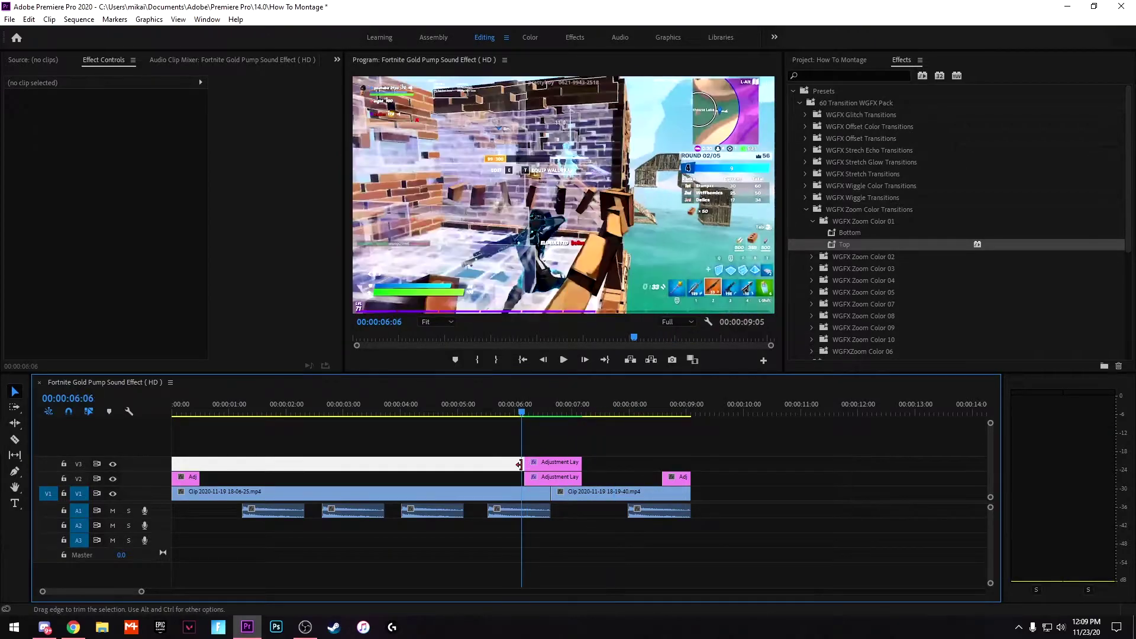
pyautogui.press('space')
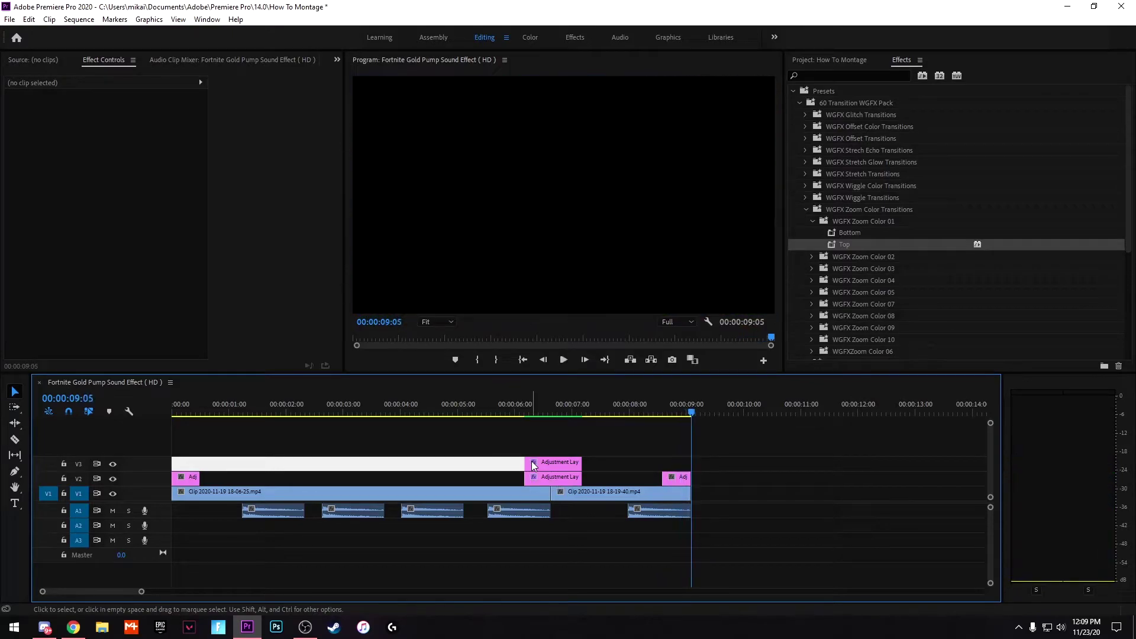
# From WGFX Glitch Transitions, put Glitch 01 on the opening Adjustment Layer and Glitch 07 on the closing one
pyautogui.click(805, 115)
pyautogui.moveTo(823, 126); pyautogui.dragTo(187, 477)
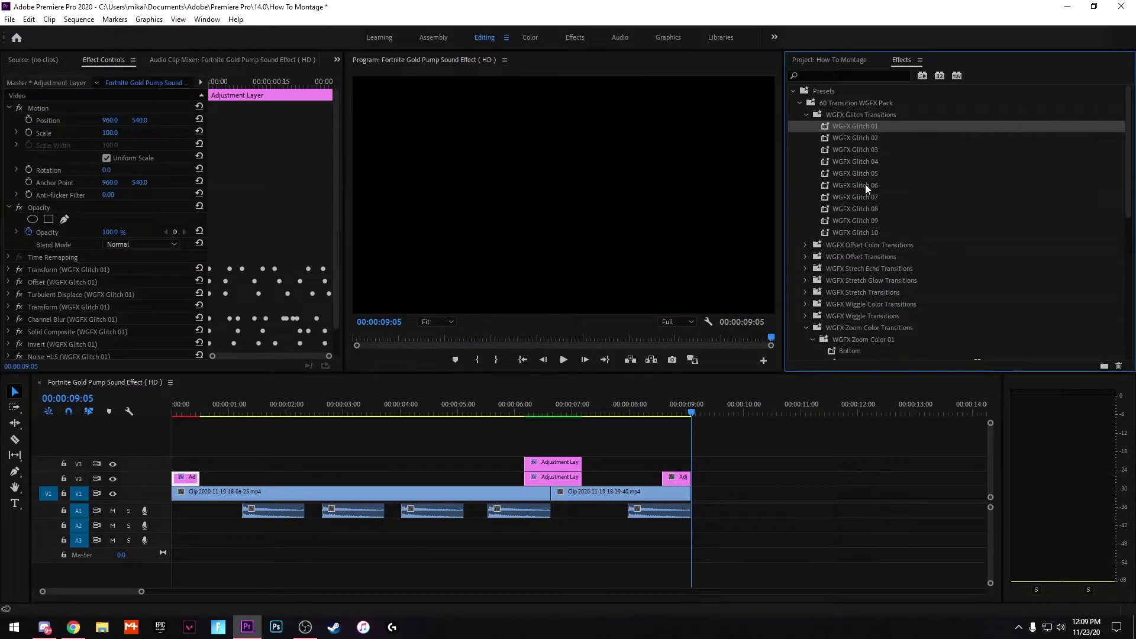
pyautogui.moveTo(864, 195); pyautogui.dragTo(673, 484)
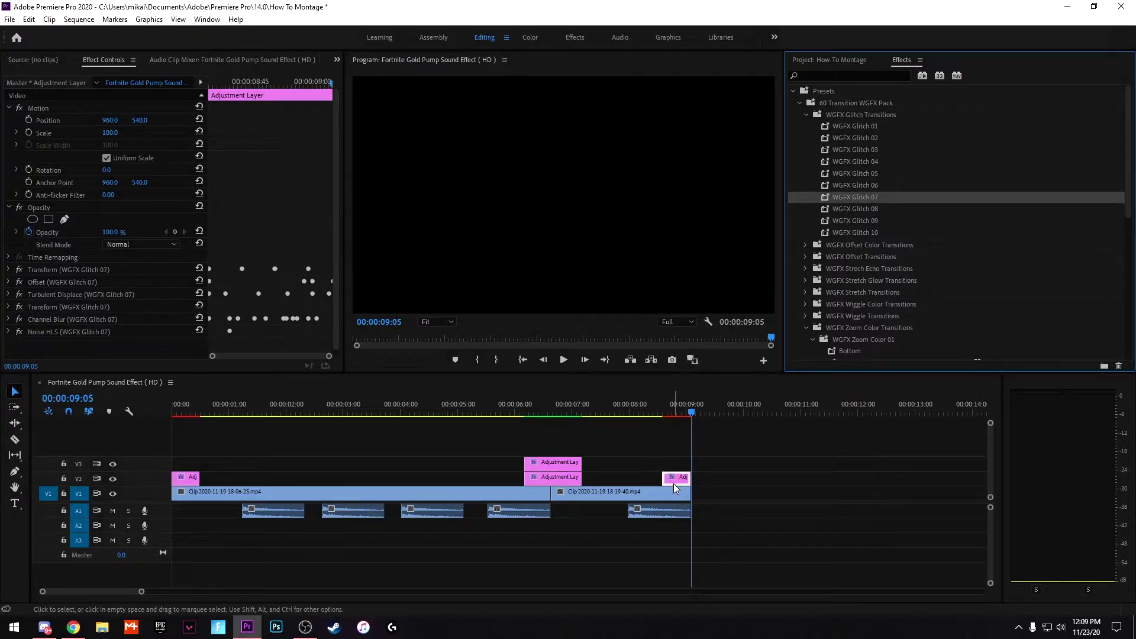